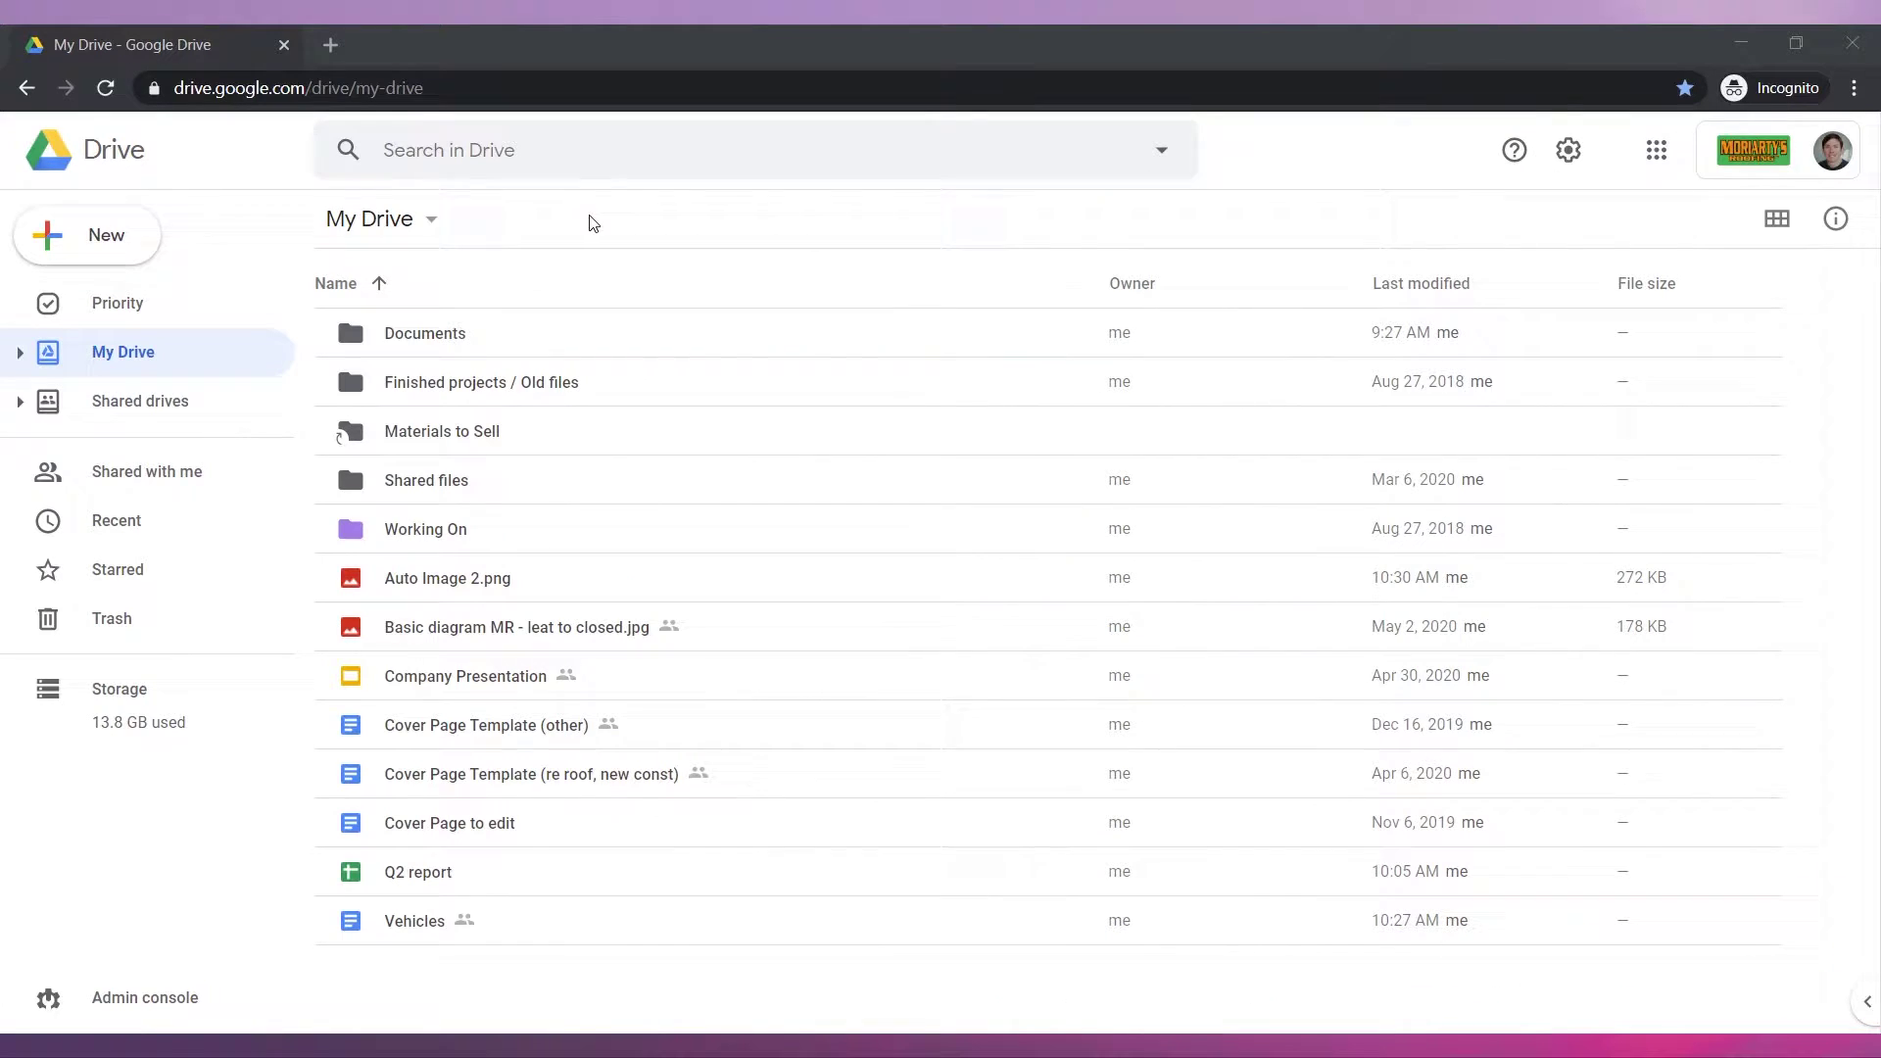
Share the Documents folder with the suggested colleague as 'Can organize, add, & edit'.
{"action": "right_click", "coordinate": [459, 340]}
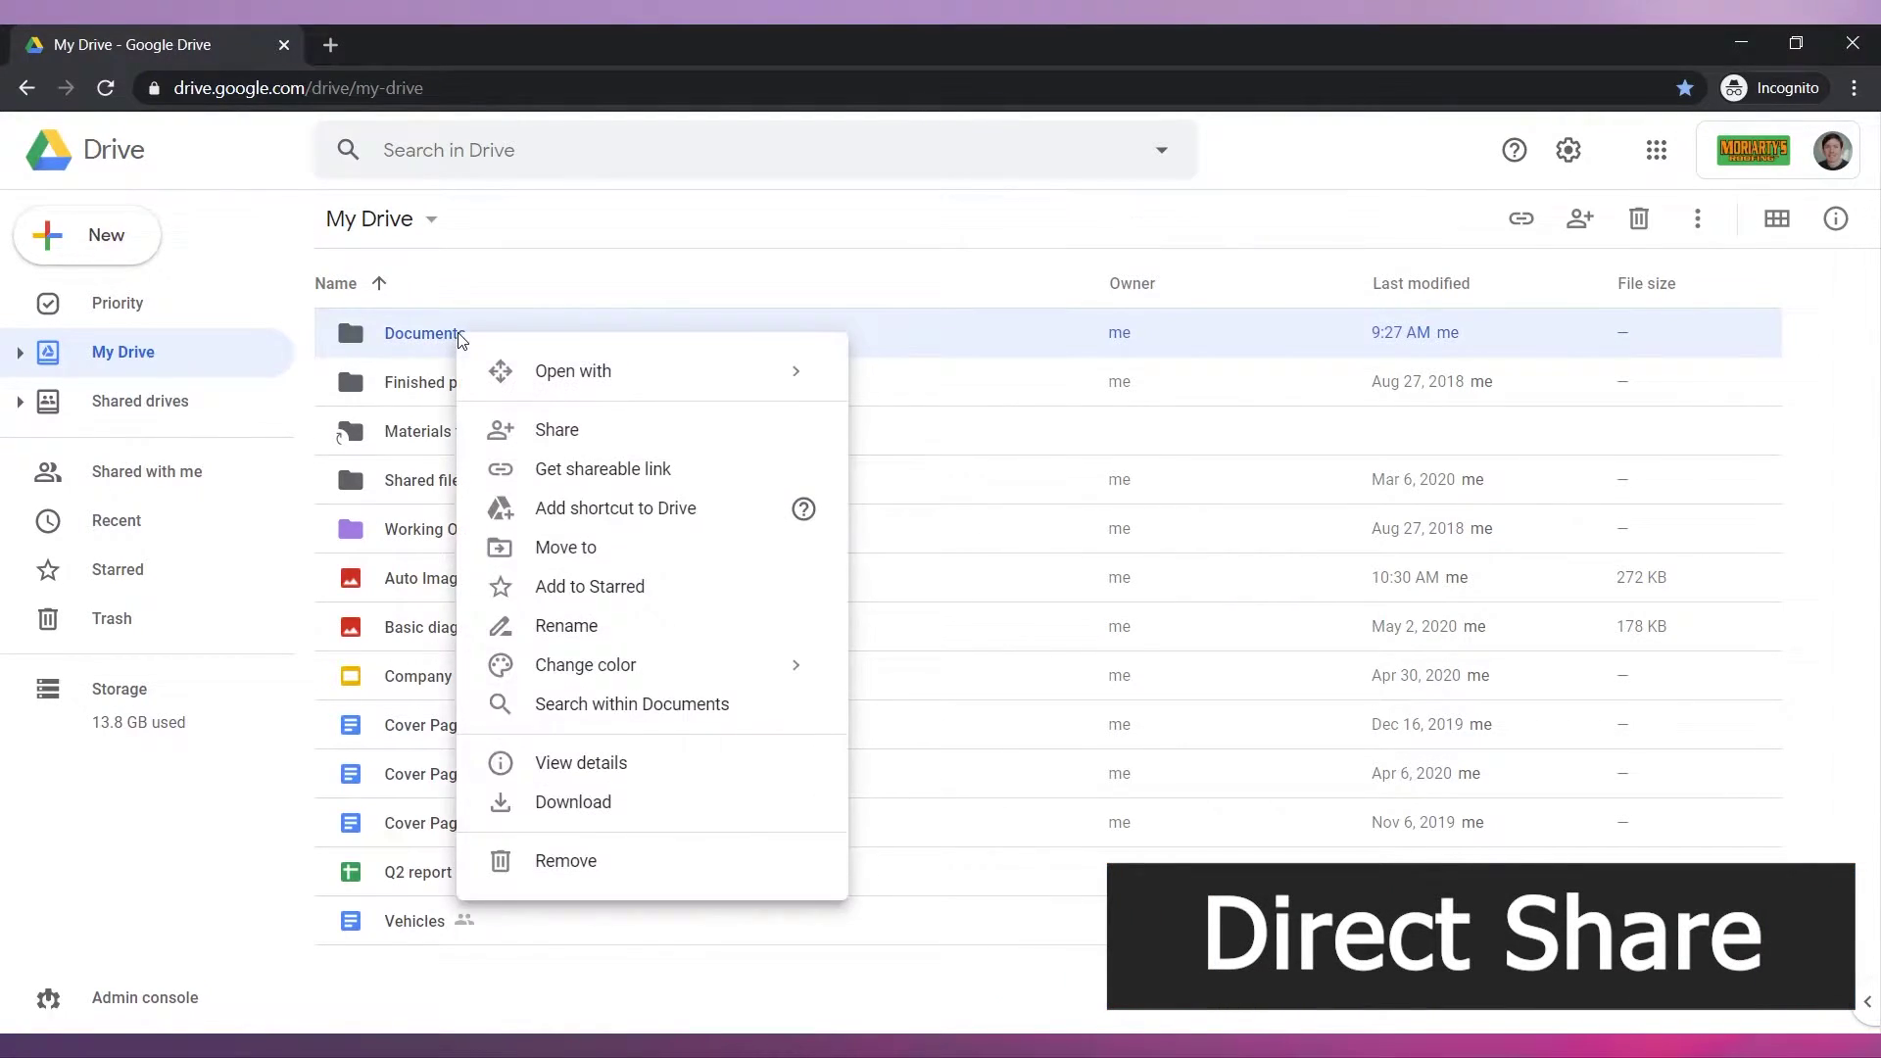
{"action": "left_click", "coordinate": [636, 436]}
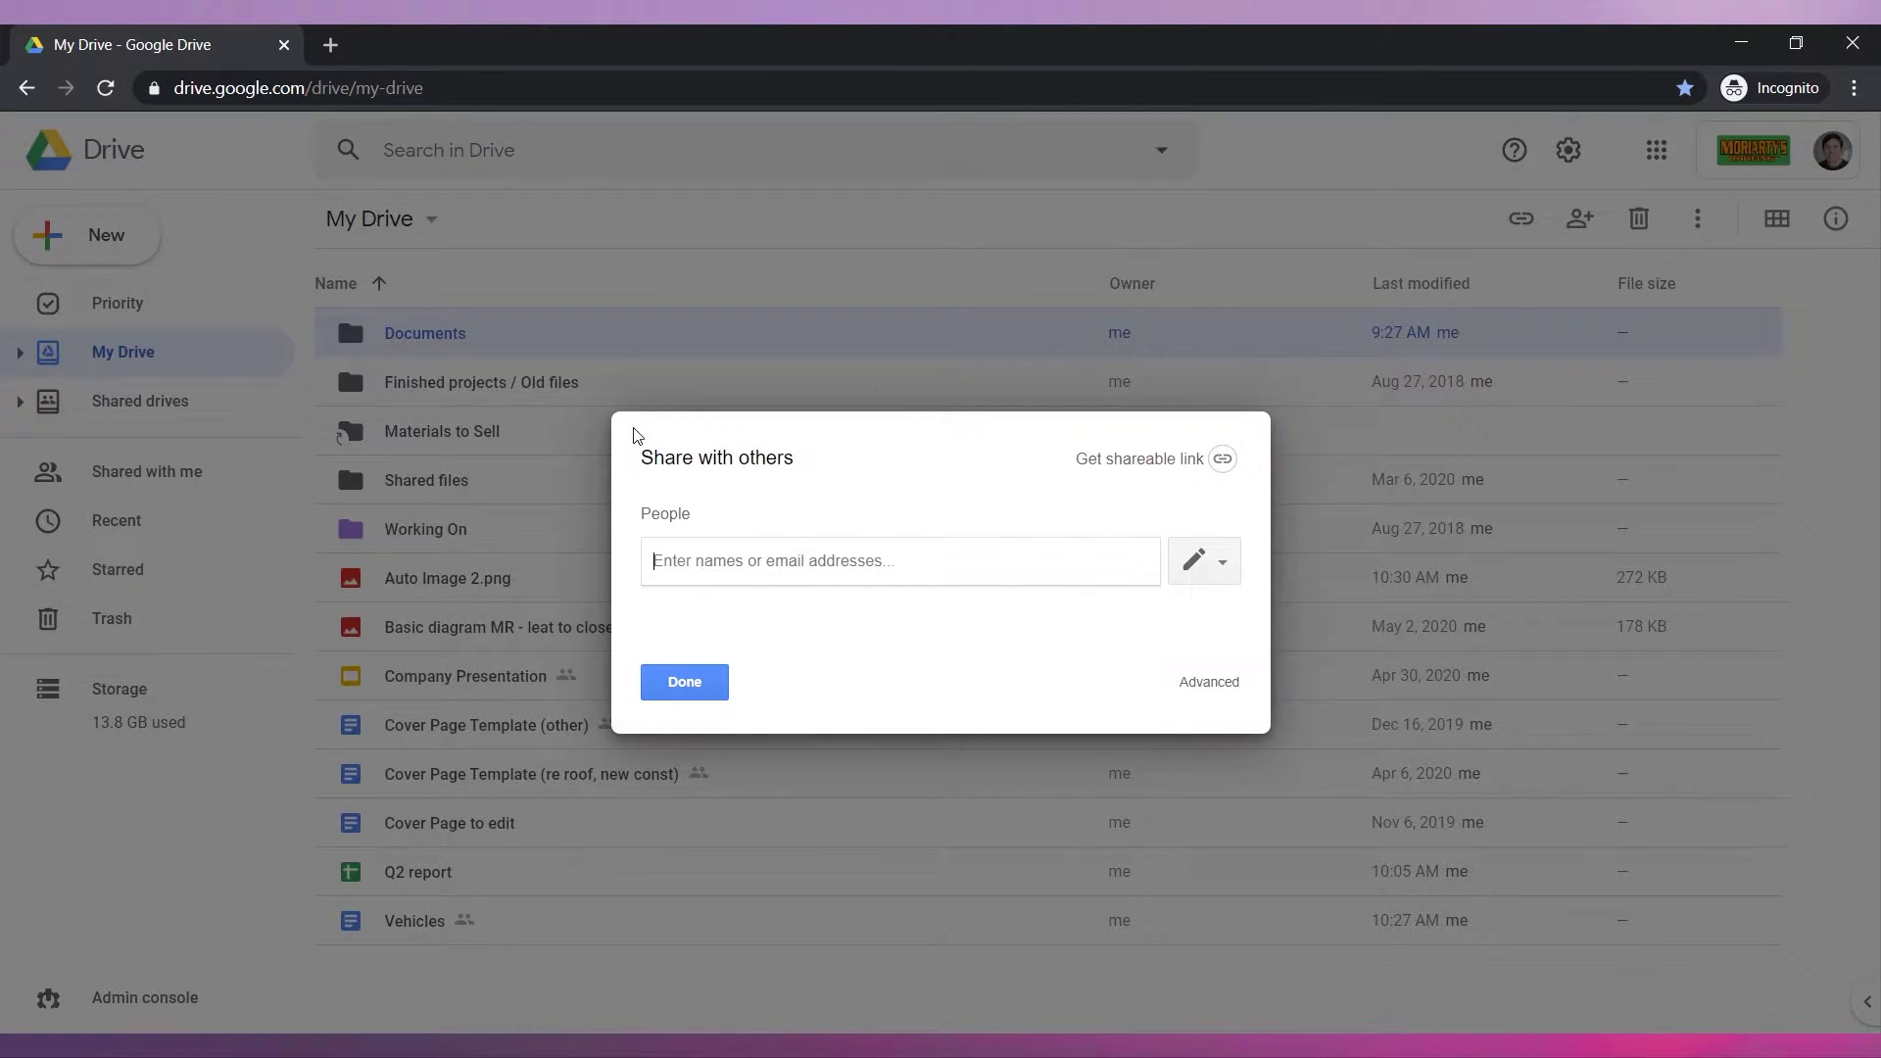
{"action": "type", "text": "cust"}
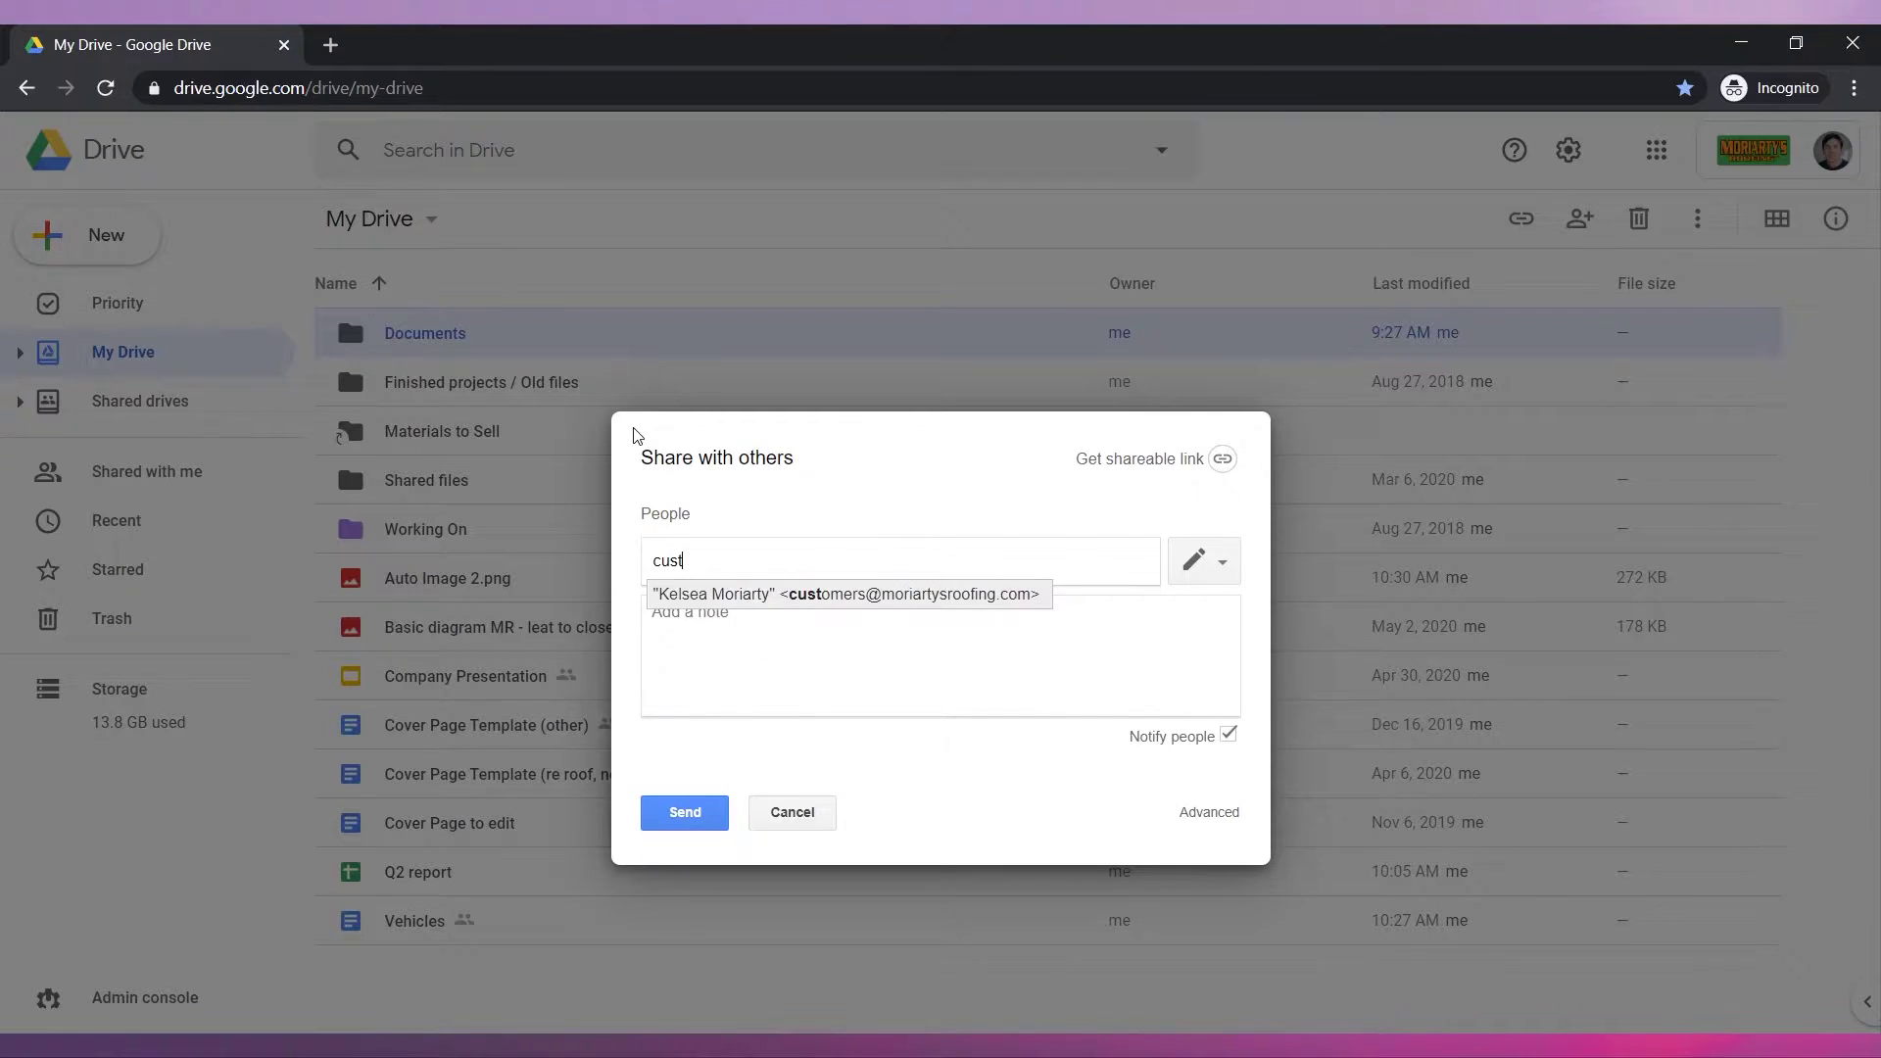
{"action": "key", "text": "Return"}
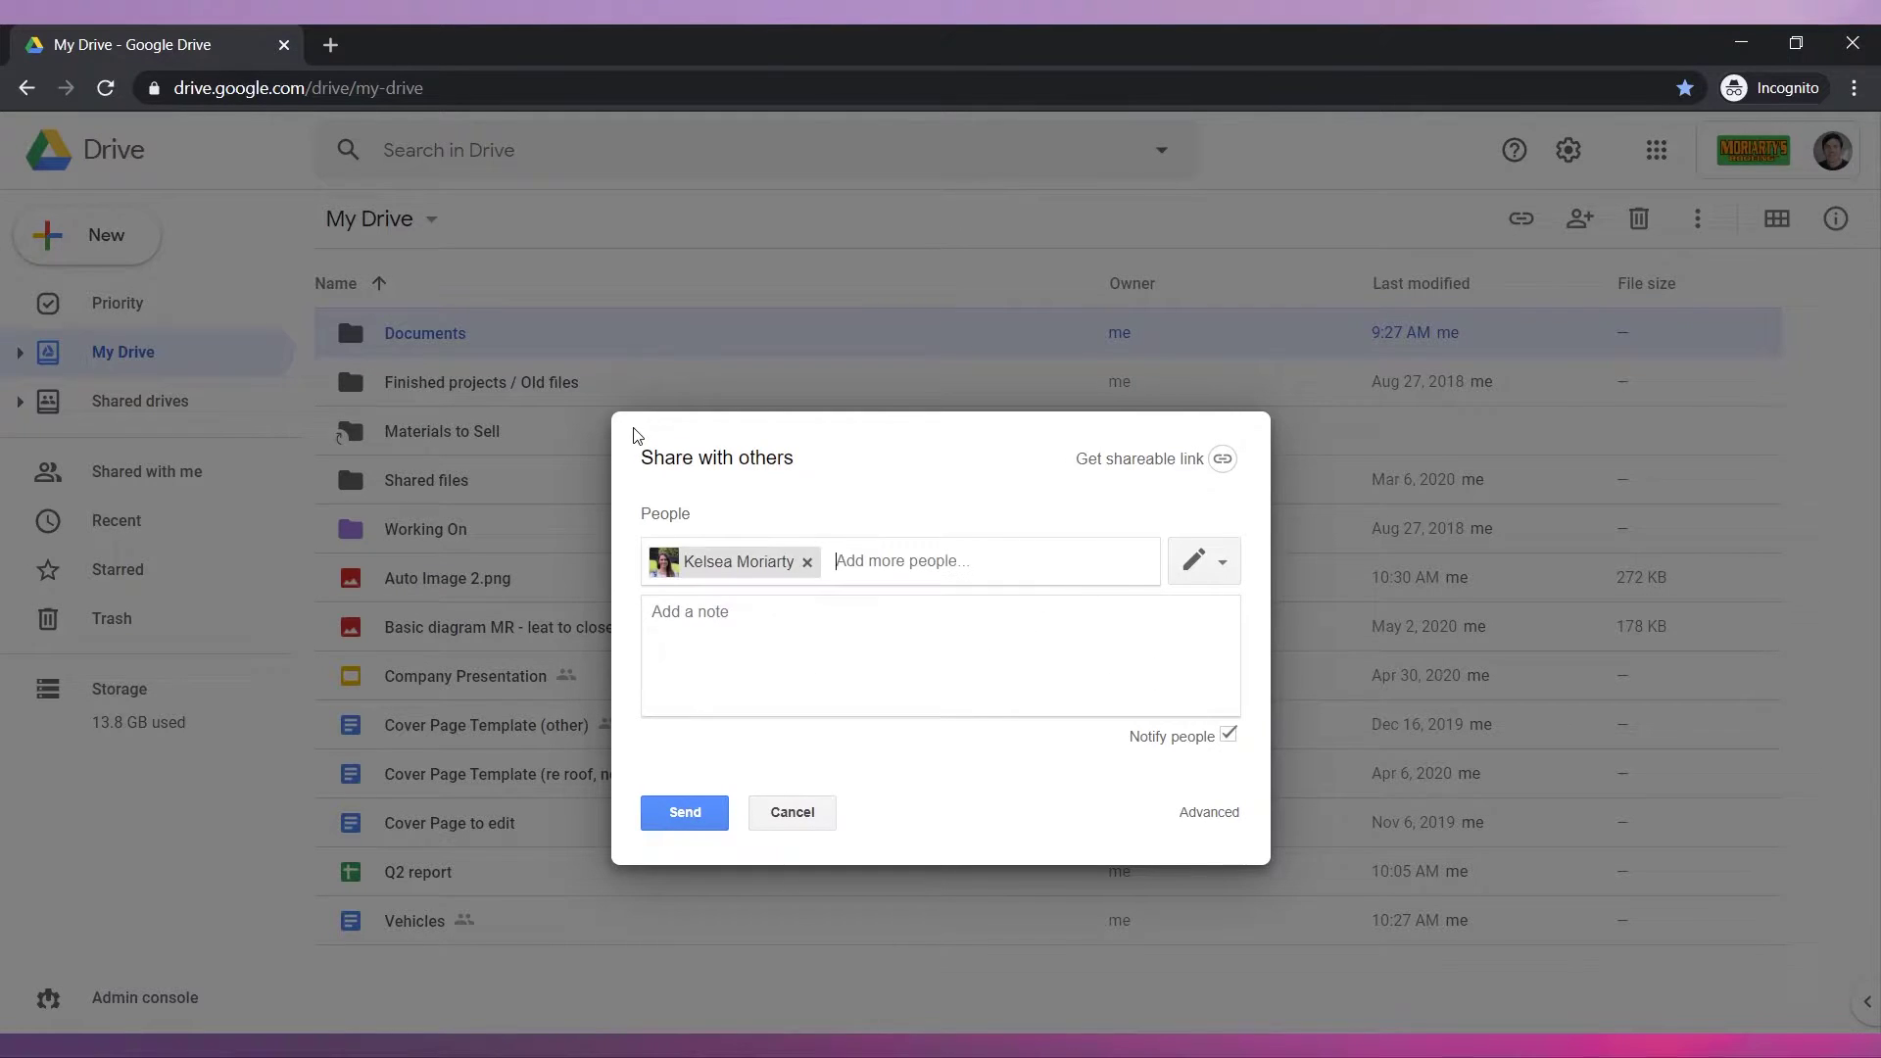
{"action": "left_click", "coordinate": [1225, 565]}
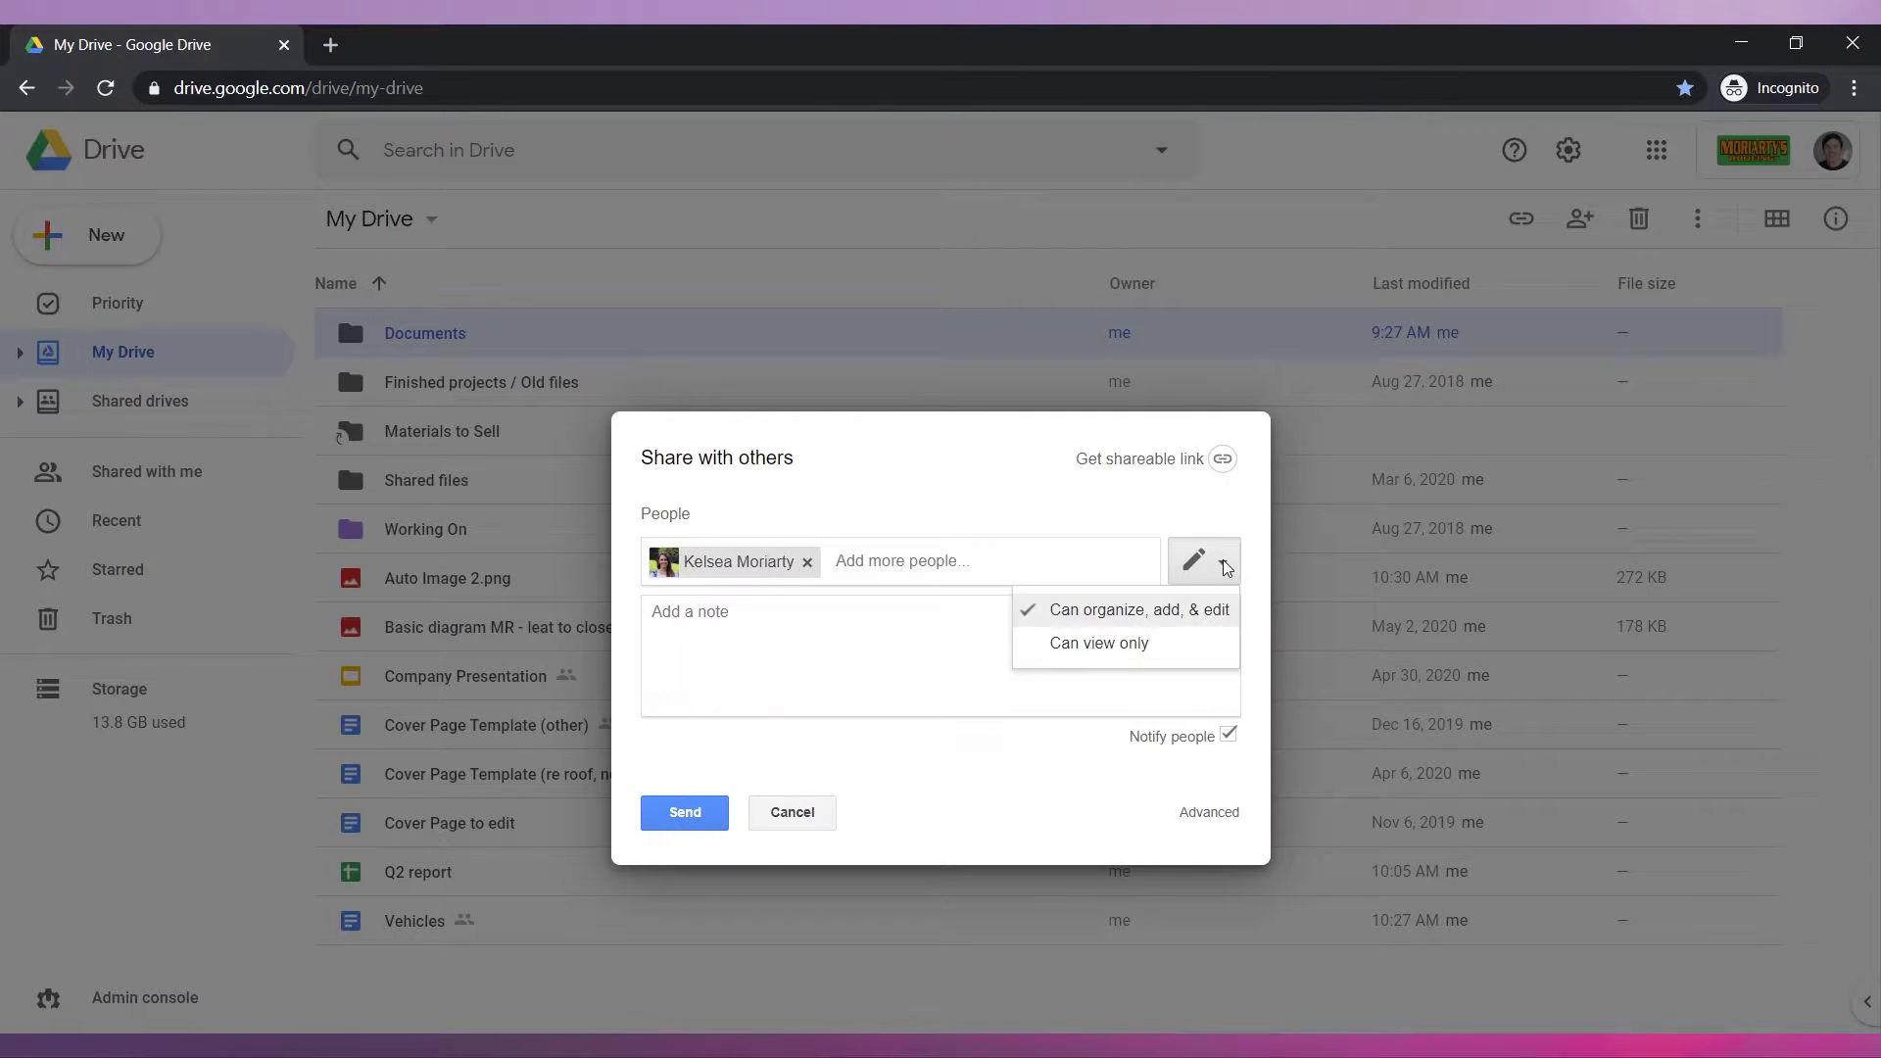
{"action": "left_click", "coordinate": [1223, 564]}
{"action": "left_click", "coordinate": [685, 811]}
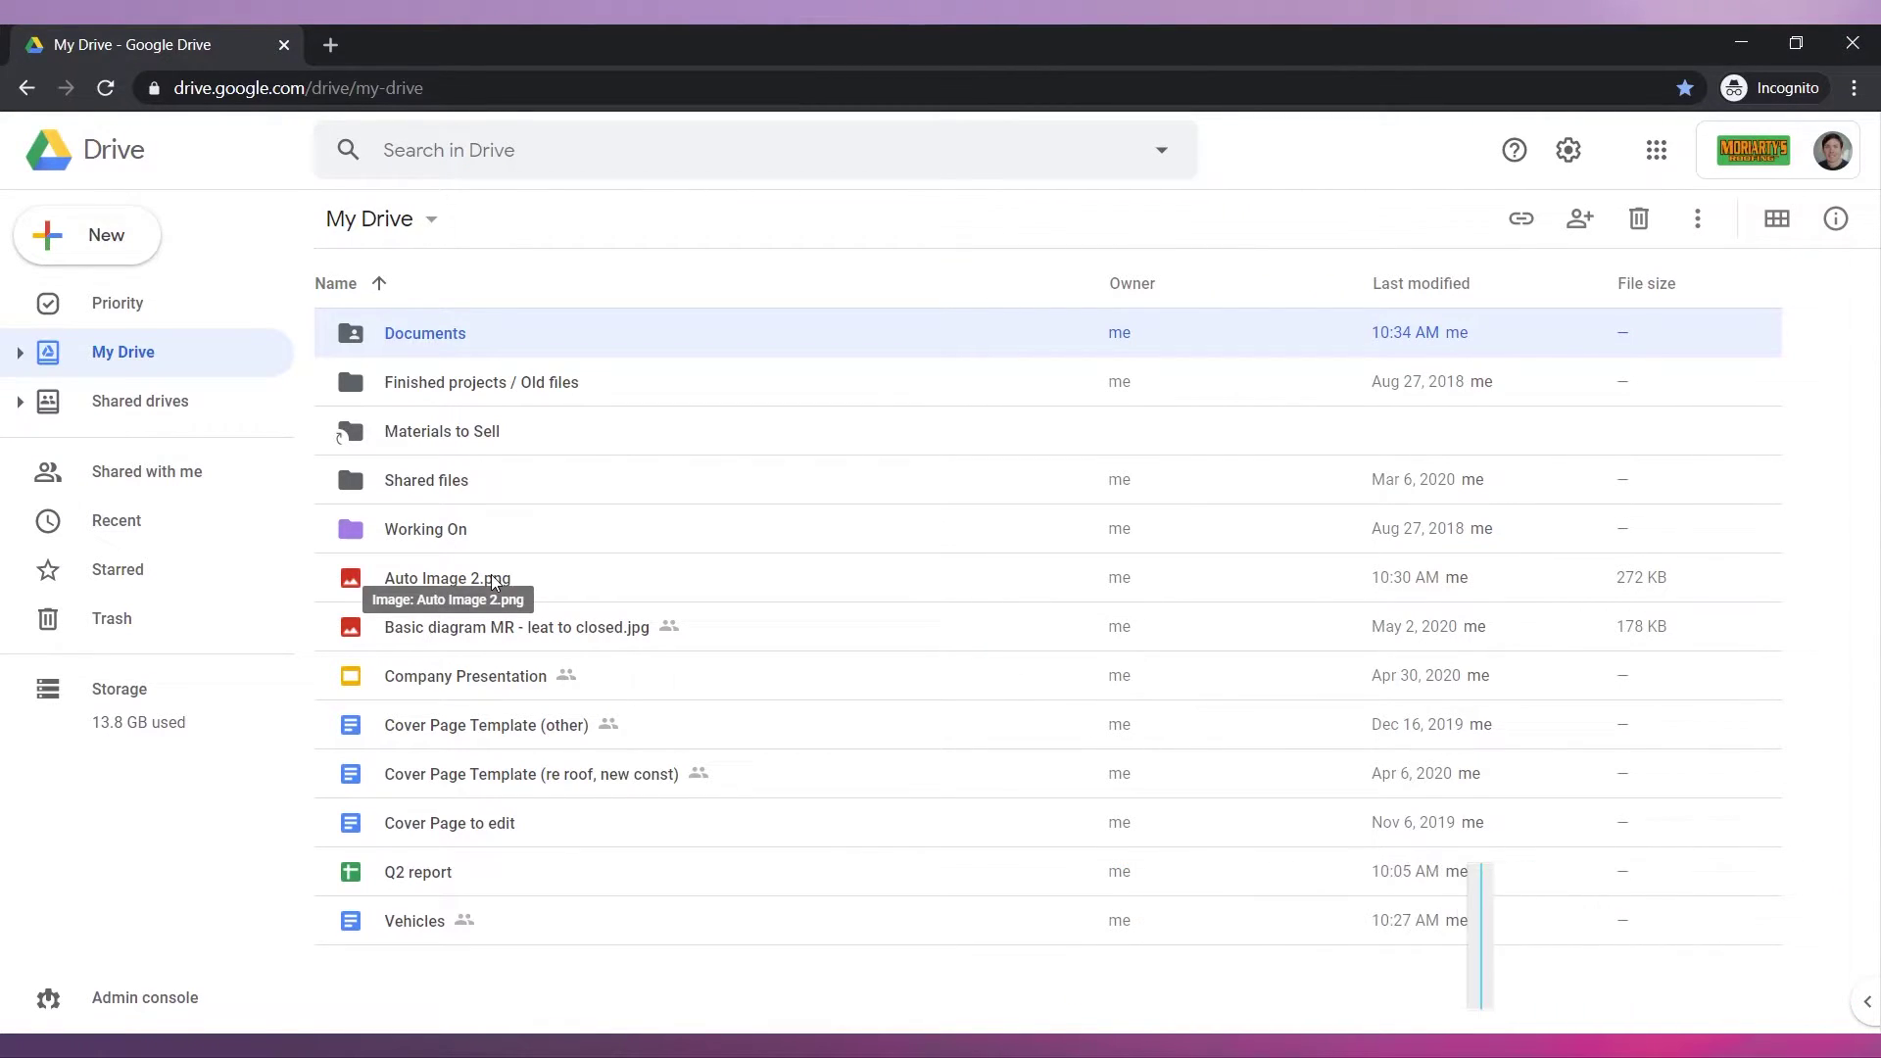
Share Auto Image 2.png view-only with the customer, accepting the outside-organization warning.
{"action": "right_click", "coordinate": [494, 580]}
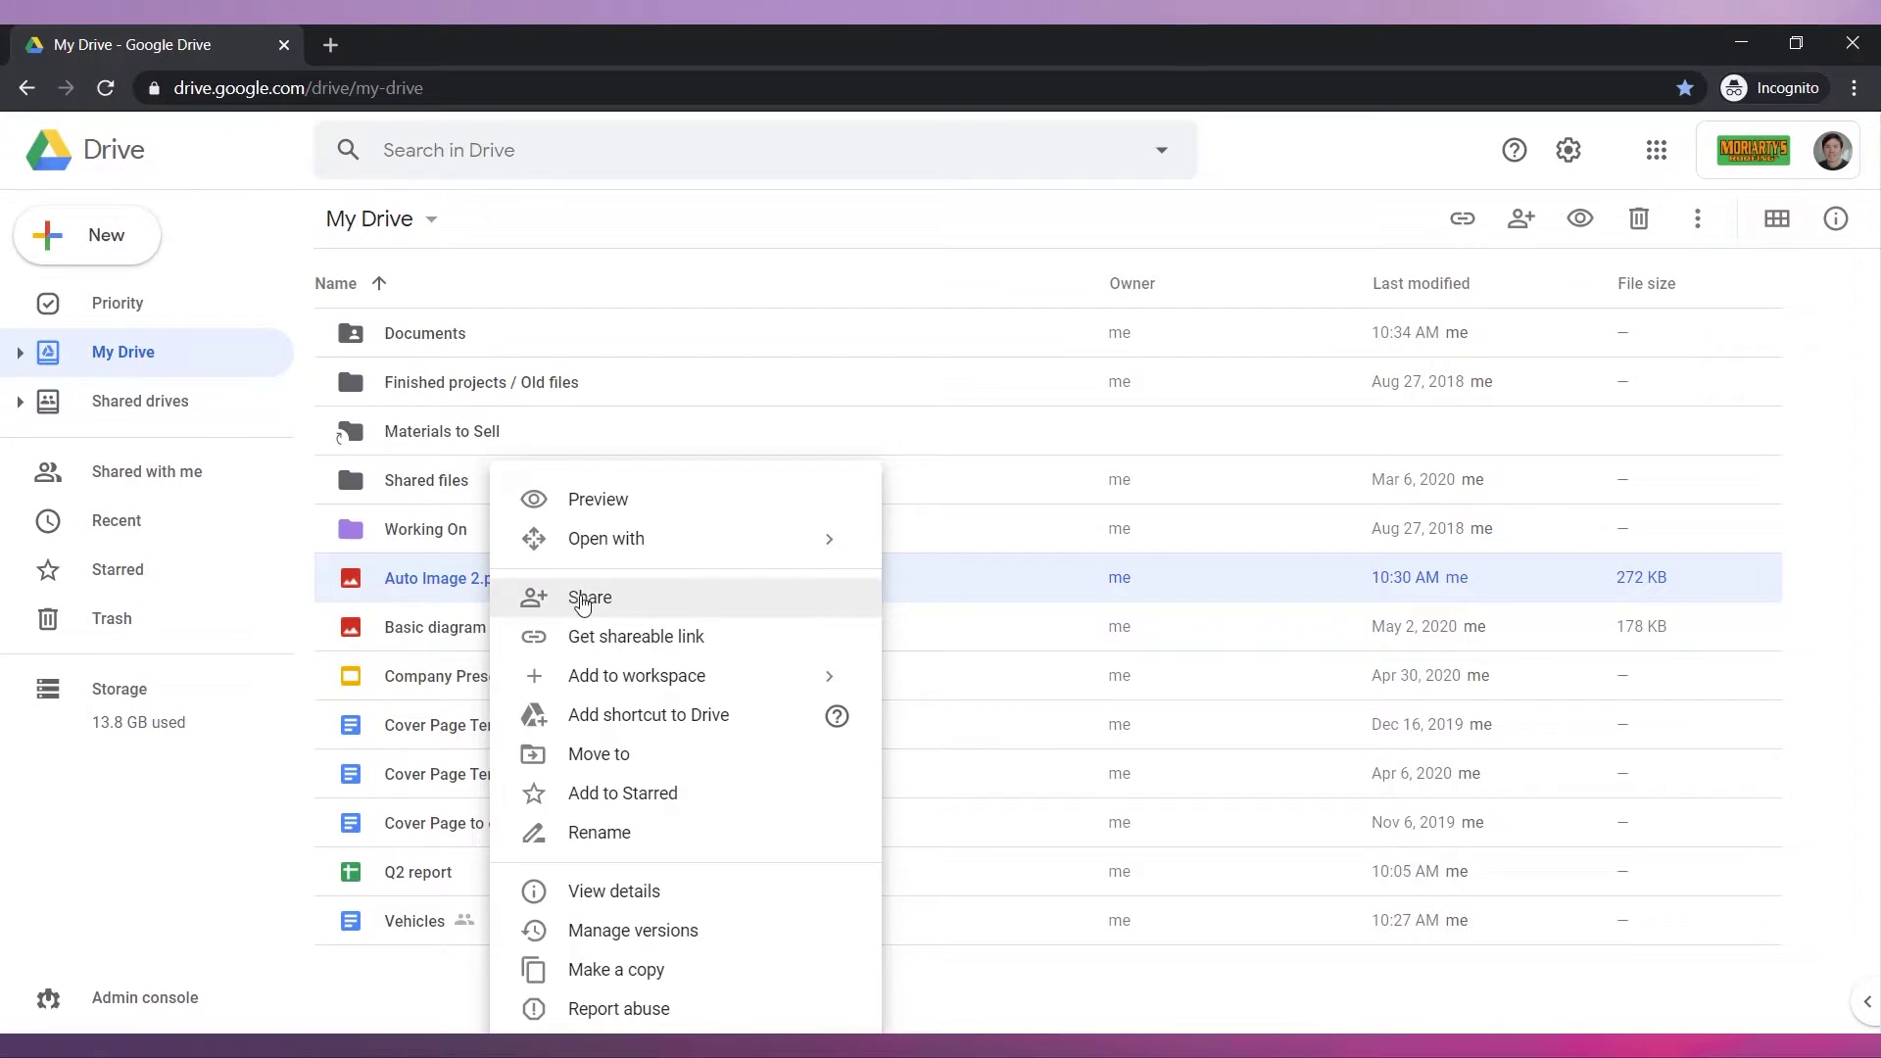
{"action": "left_click", "coordinate": [650, 612]}
{"action": "type", "text": "andres"}
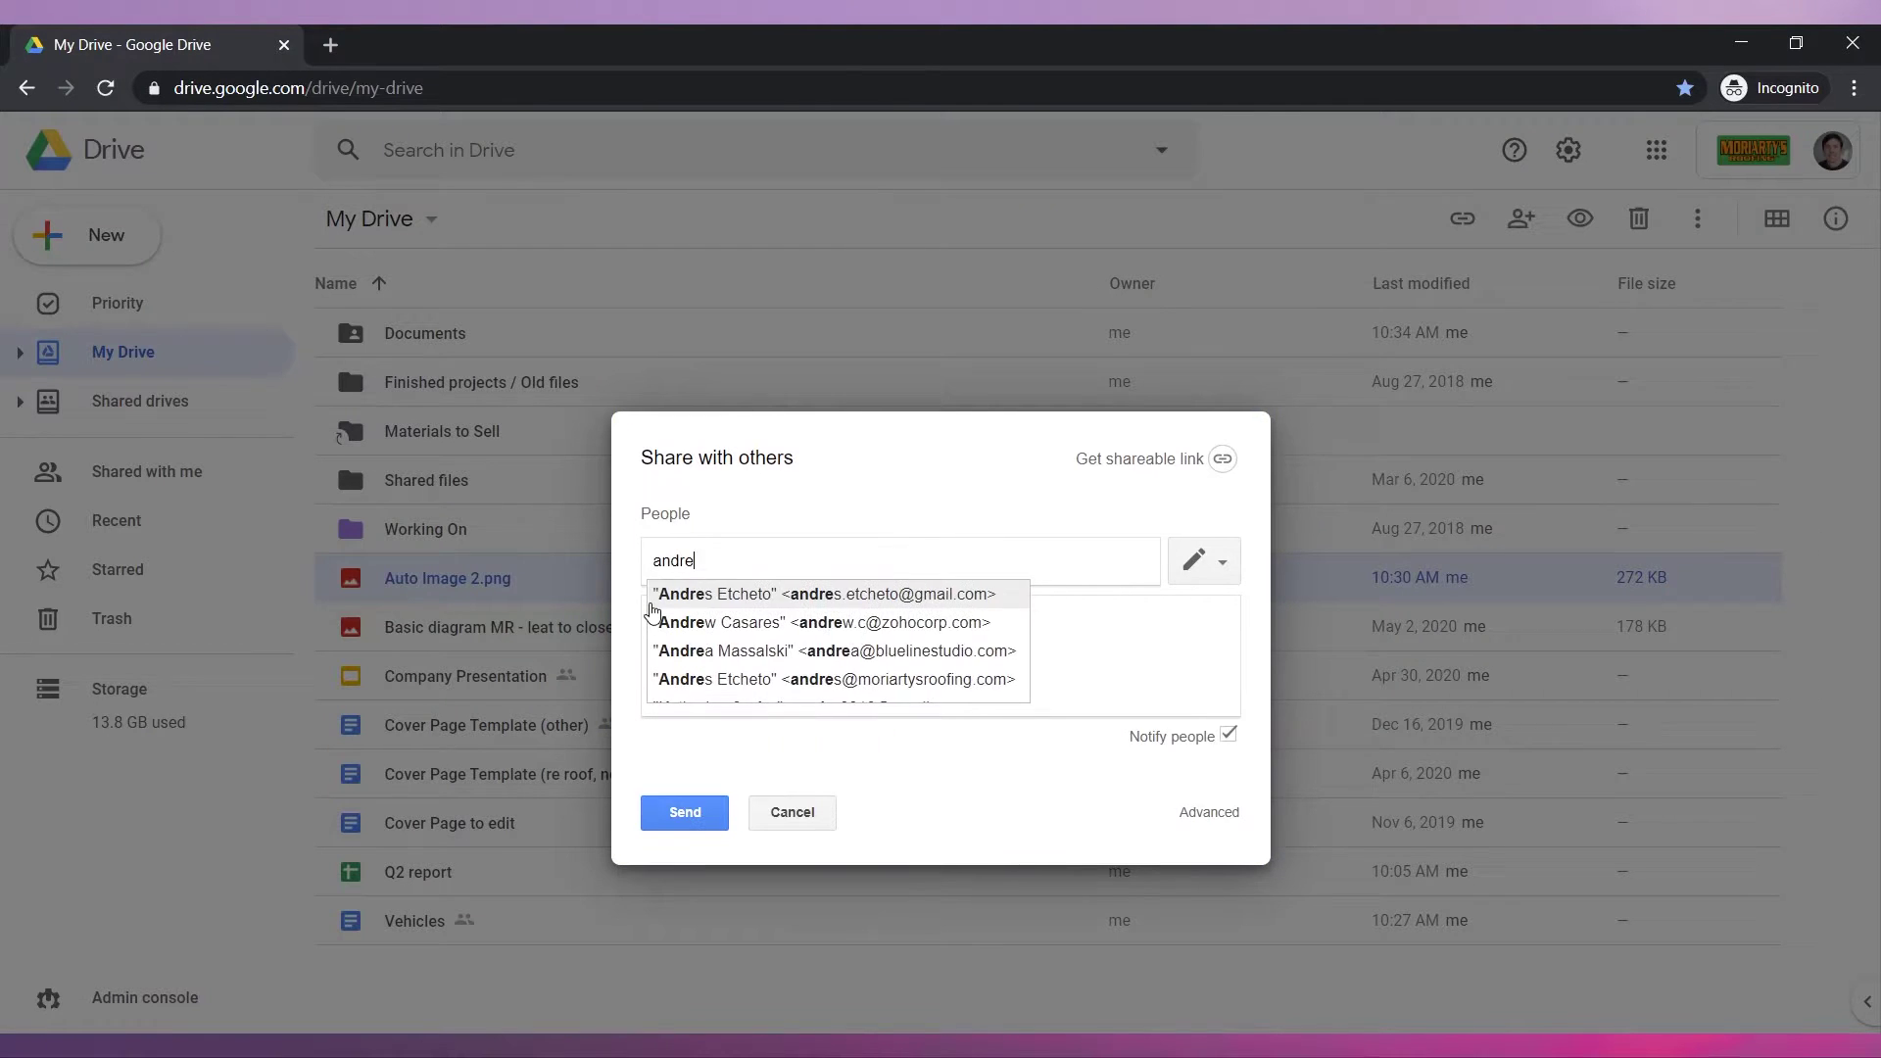
{"action": "key", "text": "Return"}
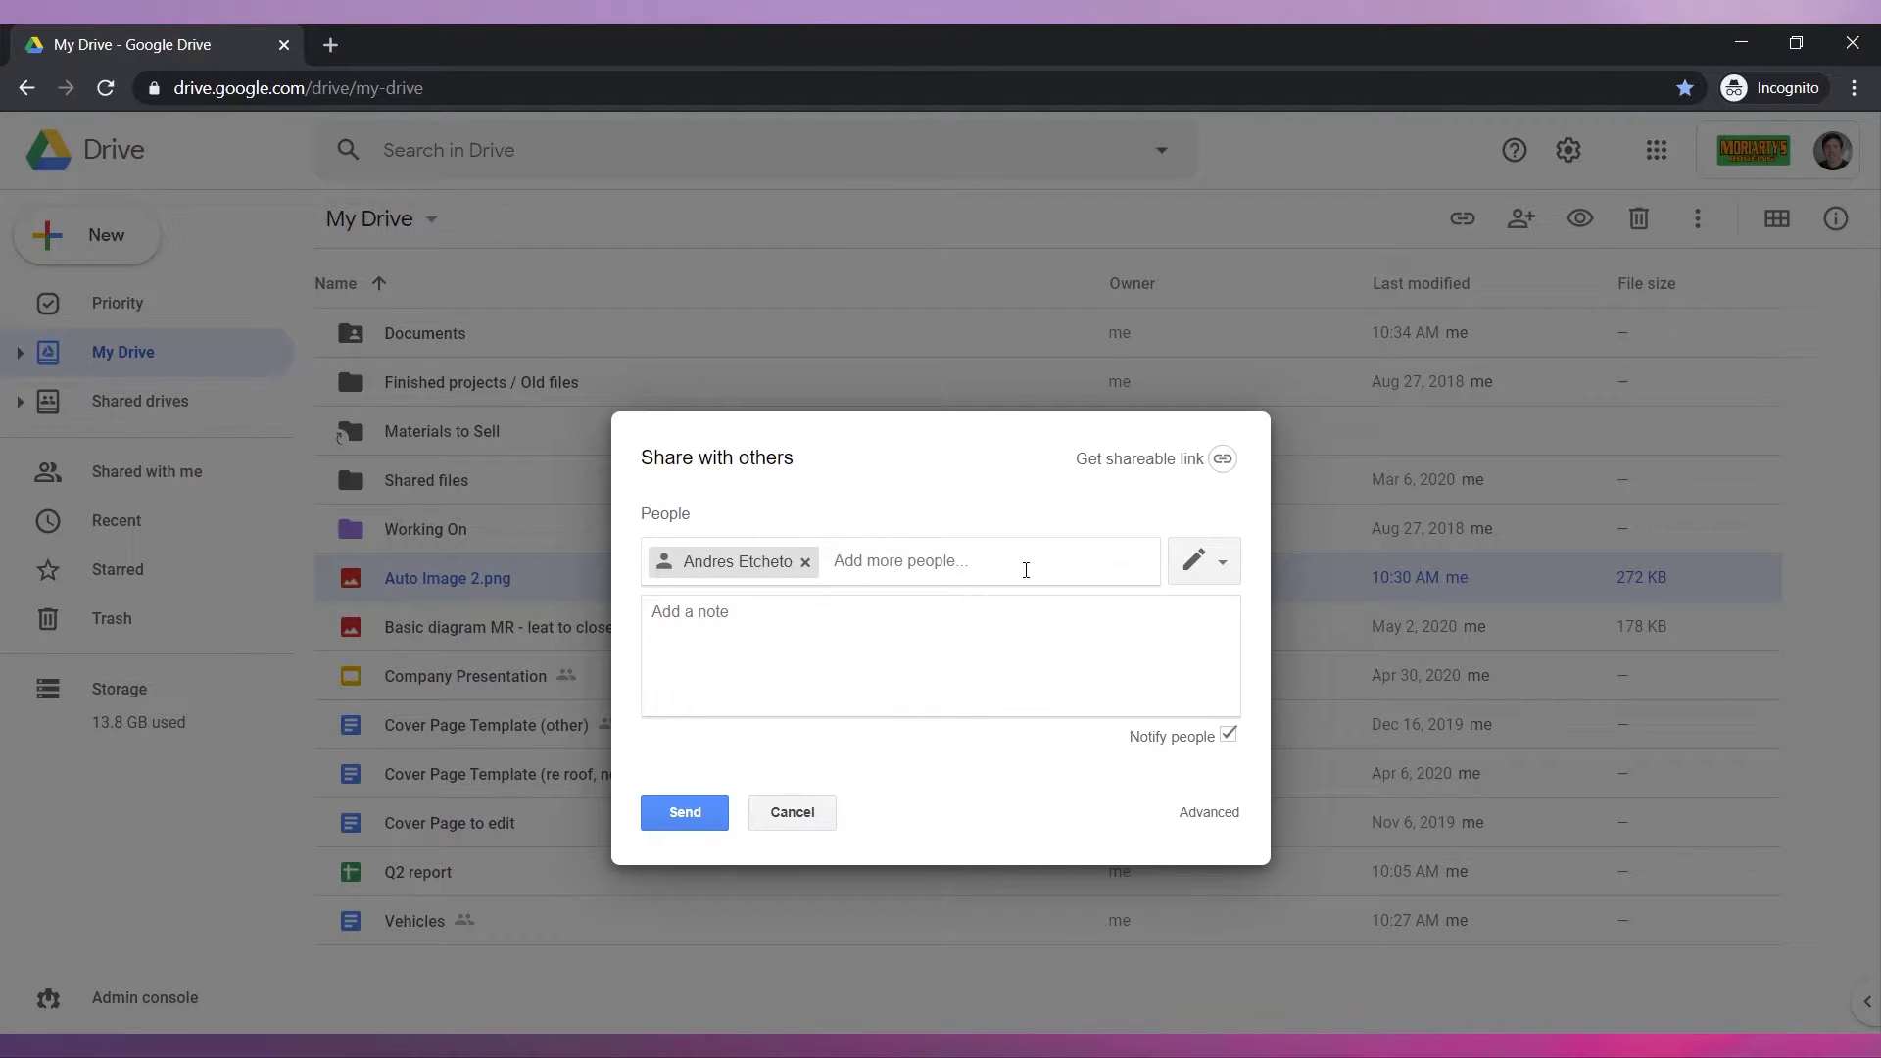
{"action": "left_click", "coordinate": [1220, 564]}
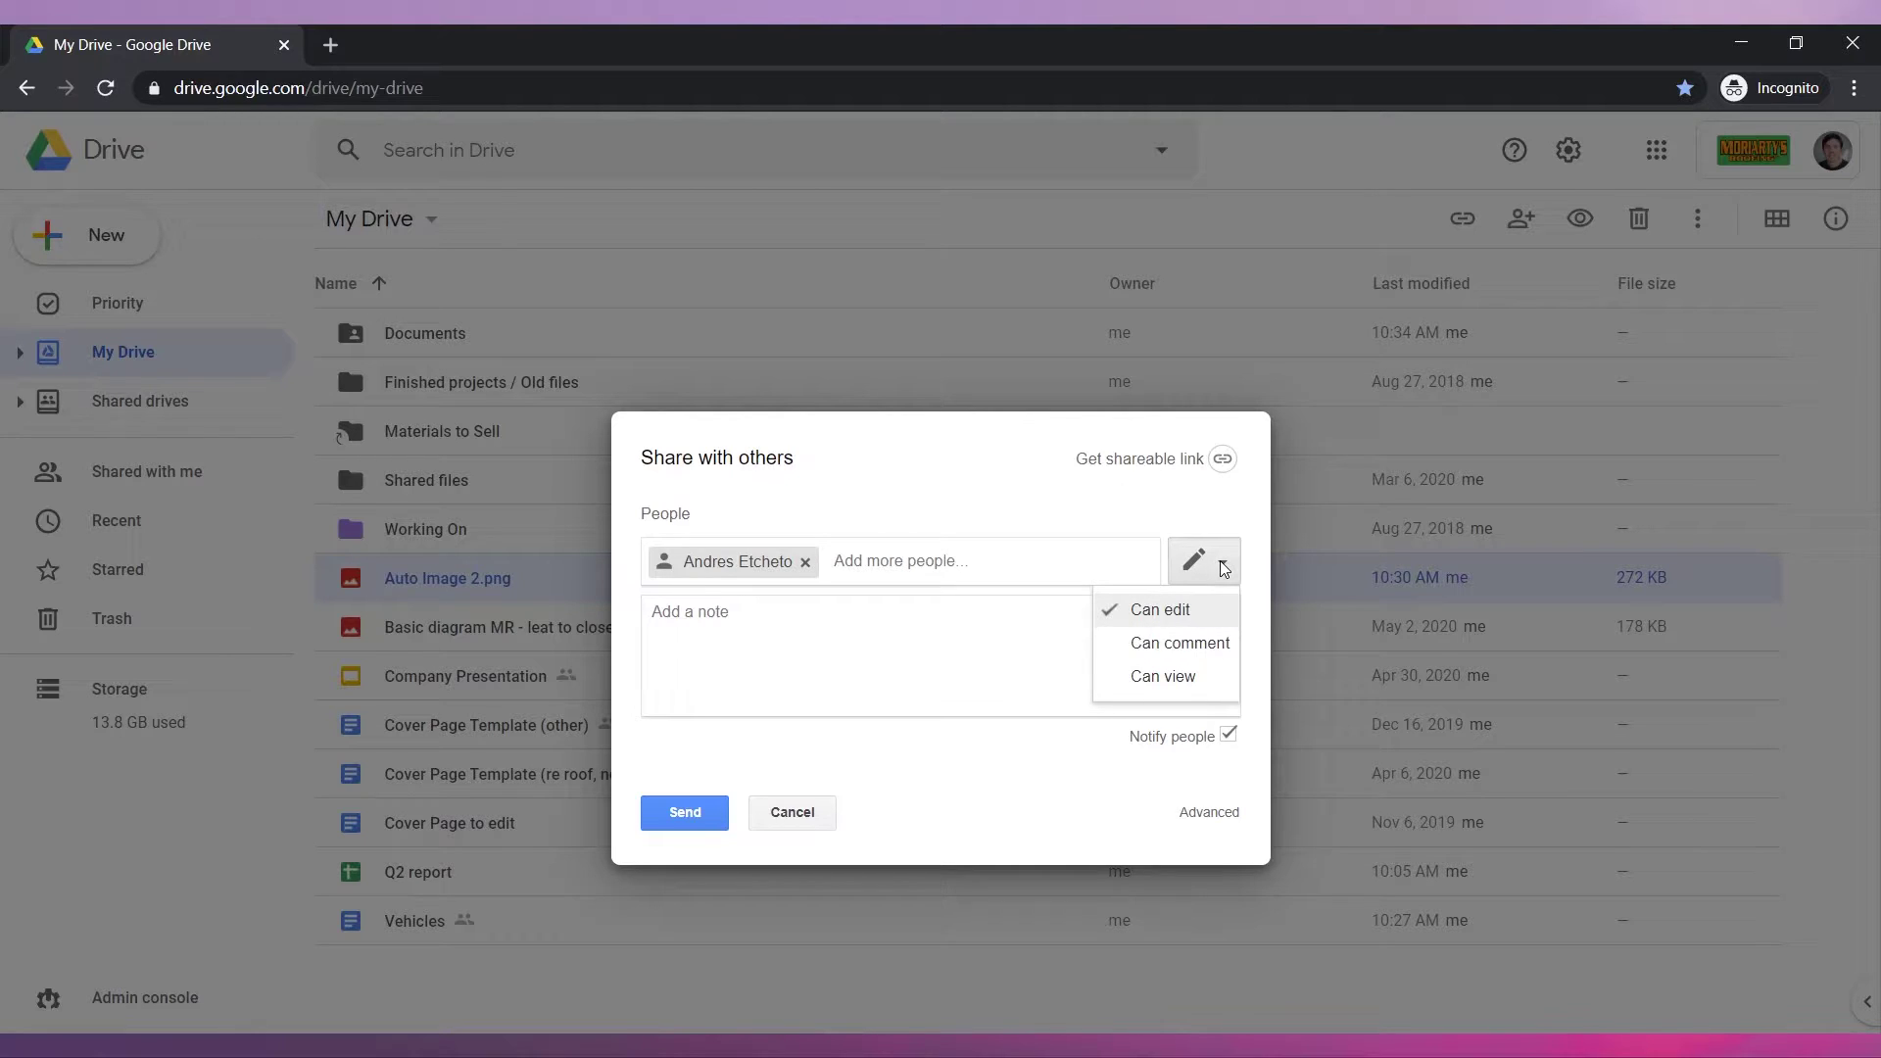
{"action": "left_click", "coordinate": [1199, 675]}
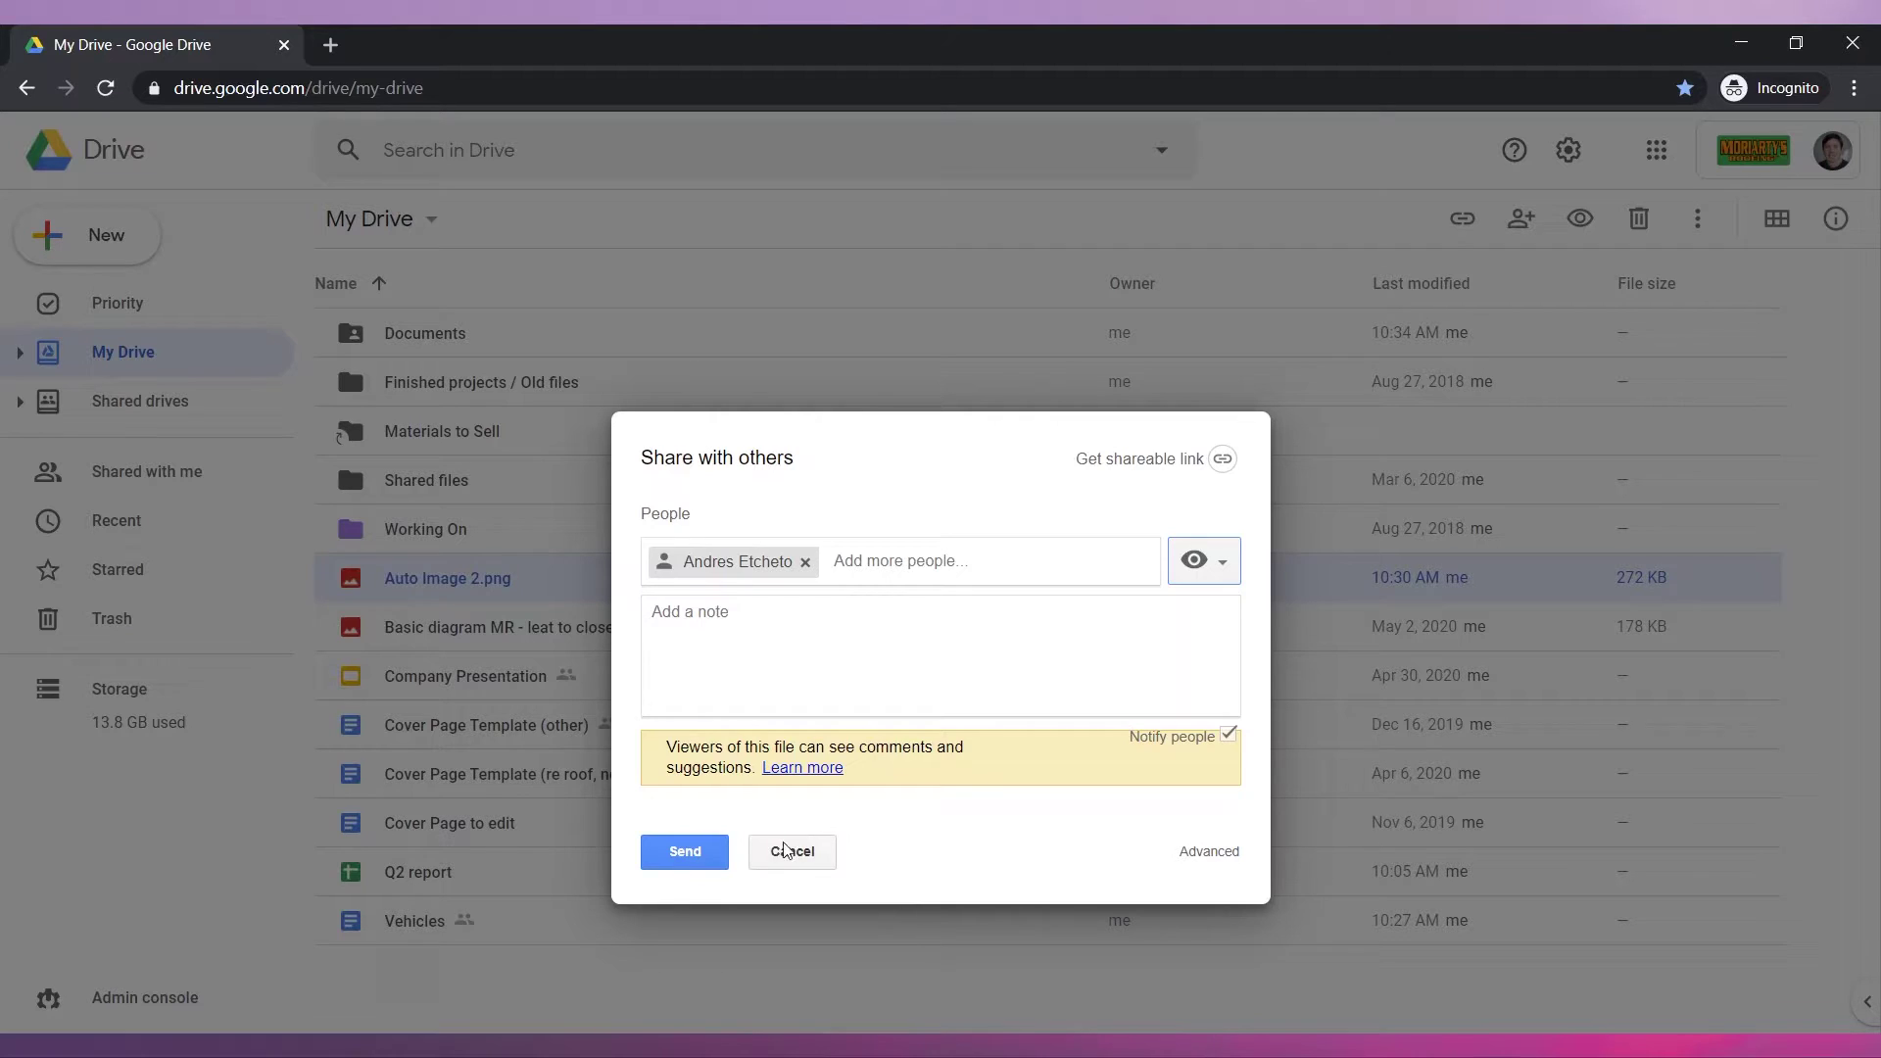
{"action": "left_click", "coordinate": [715, 855]}
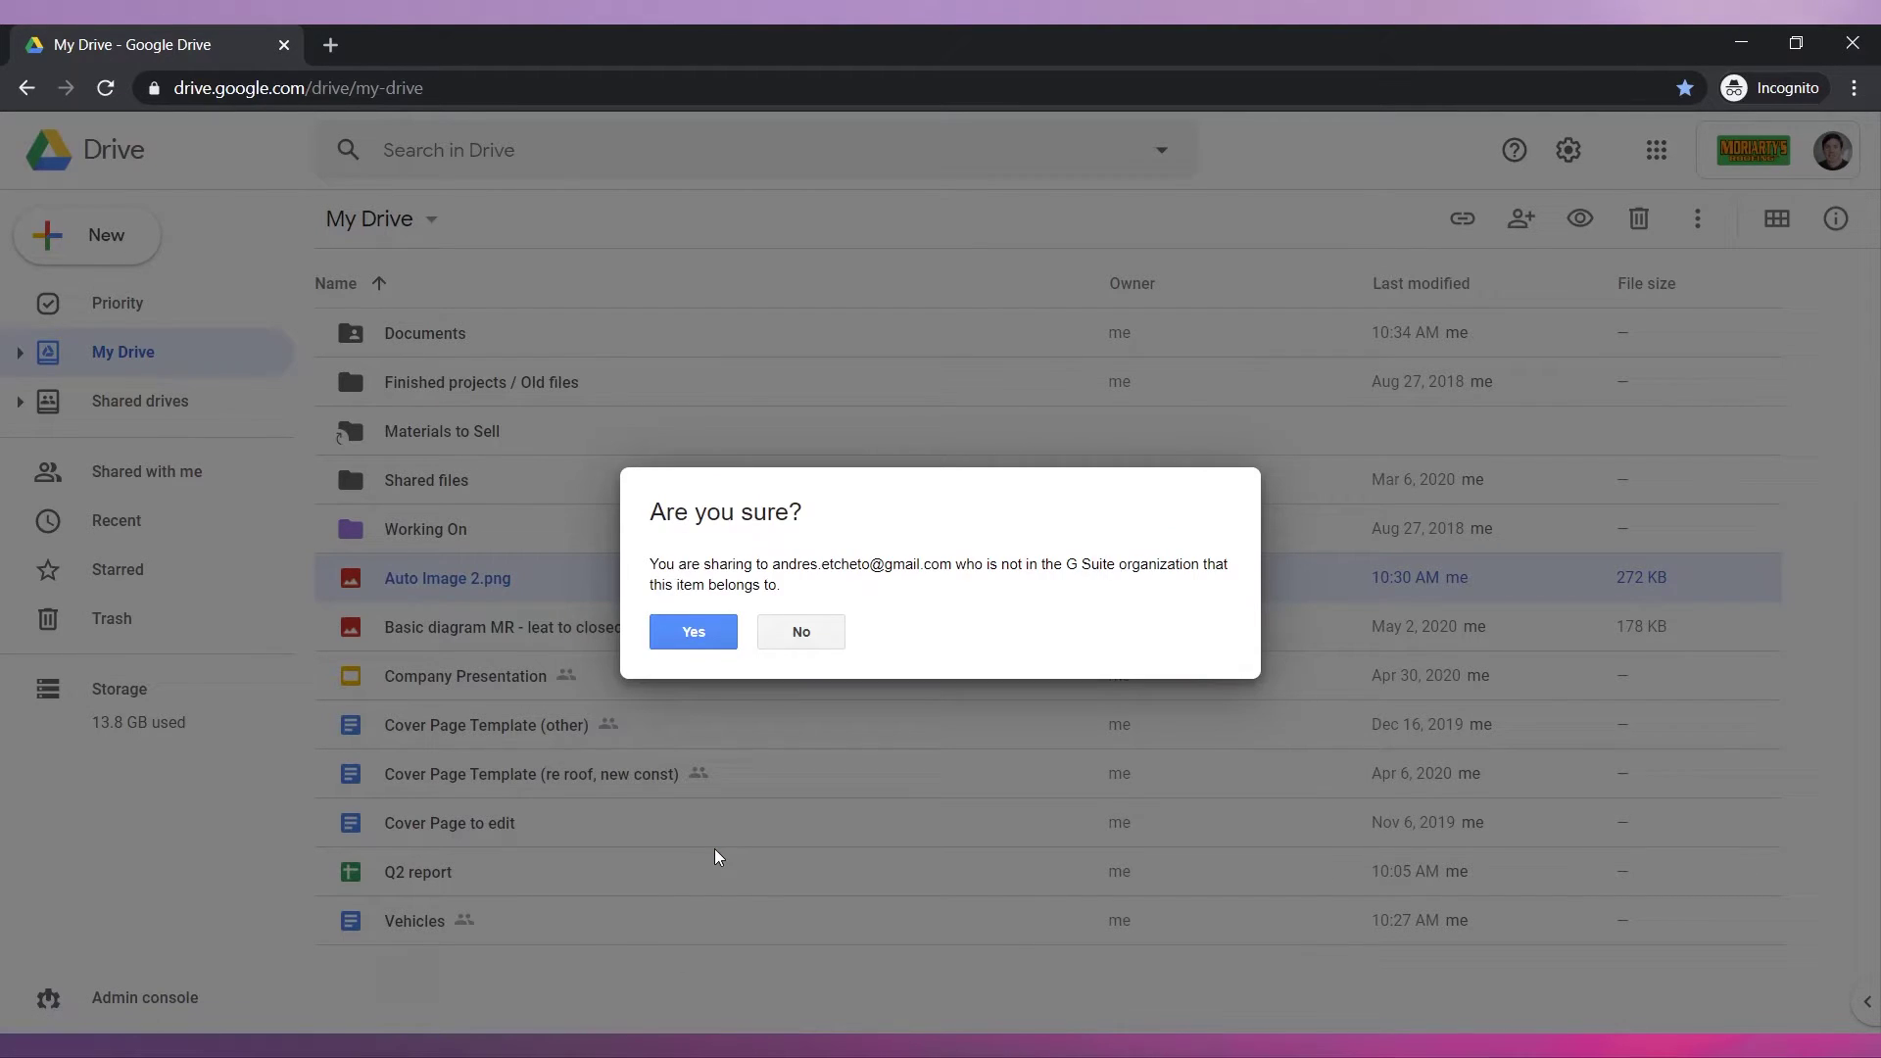
{"action": "left_click", "coordinate": [703, 639]}
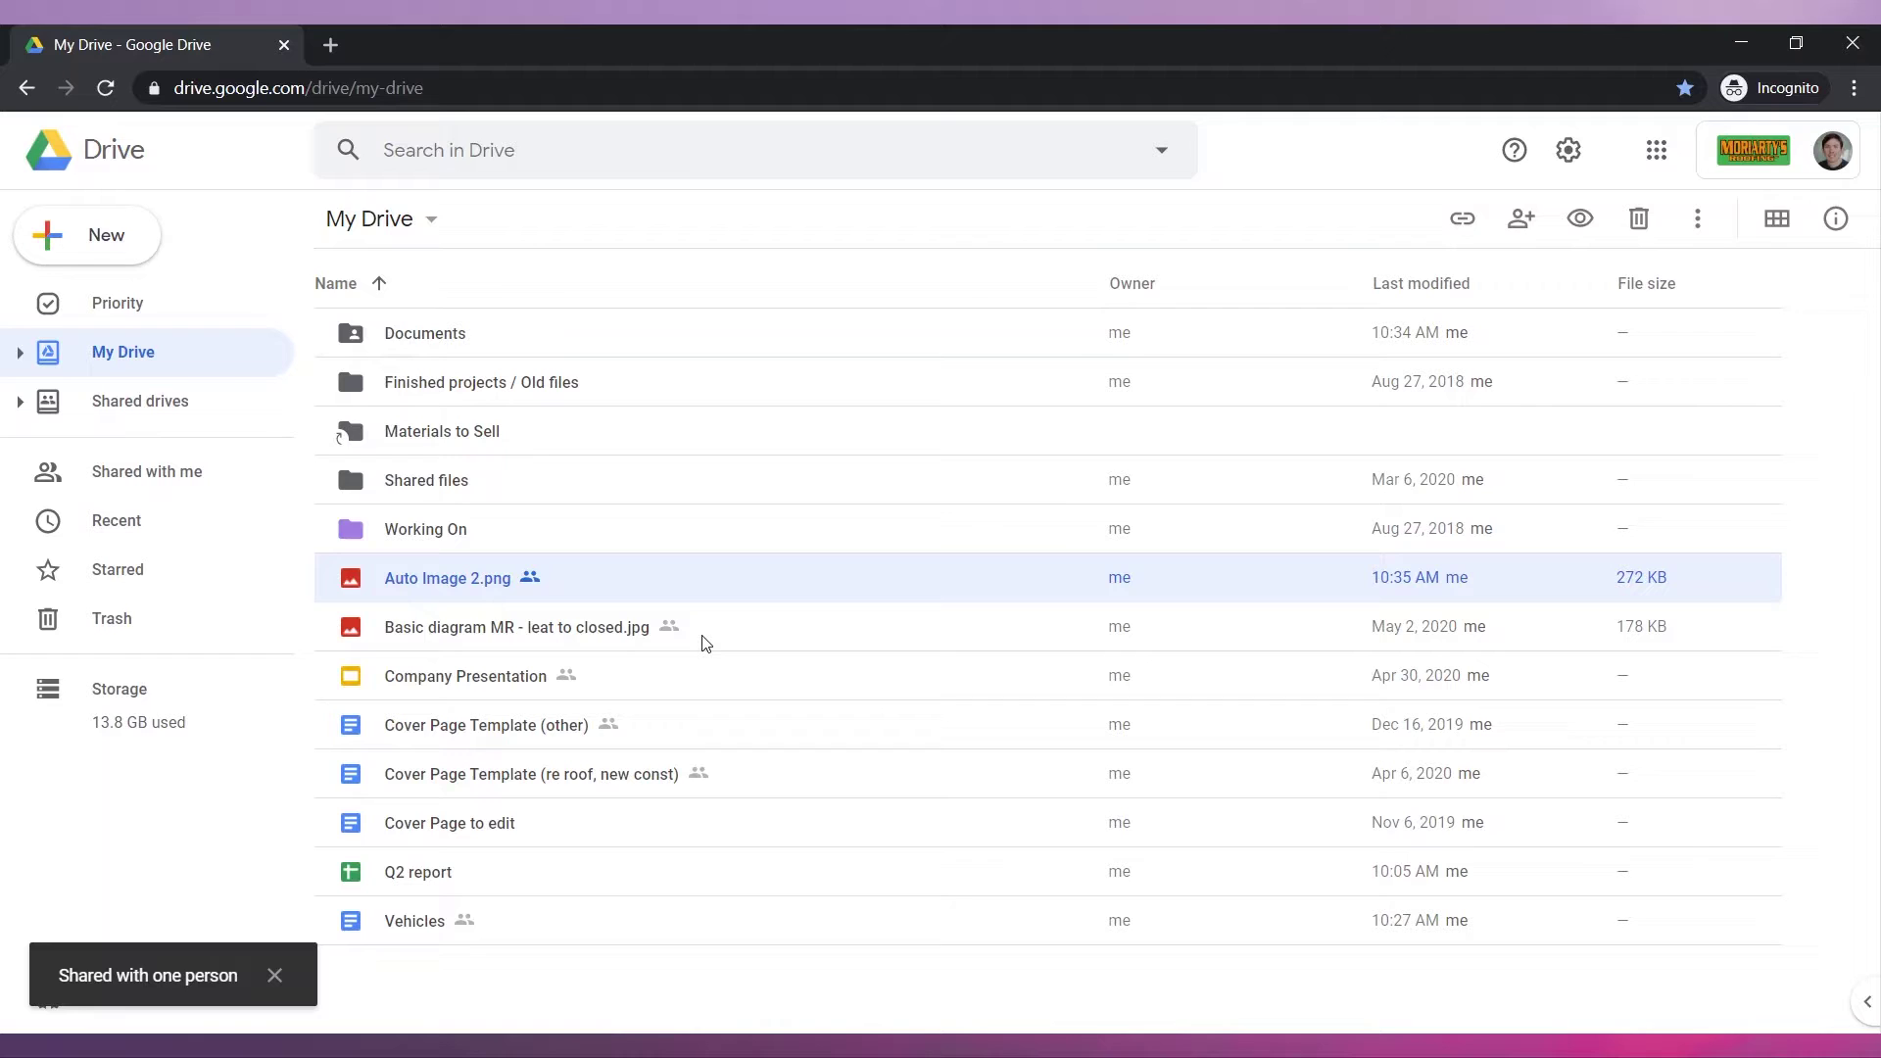
Set the Q2 report's link access to anyone with the link can view.
{"action": "right_click", "coordinate": [444, 874]}
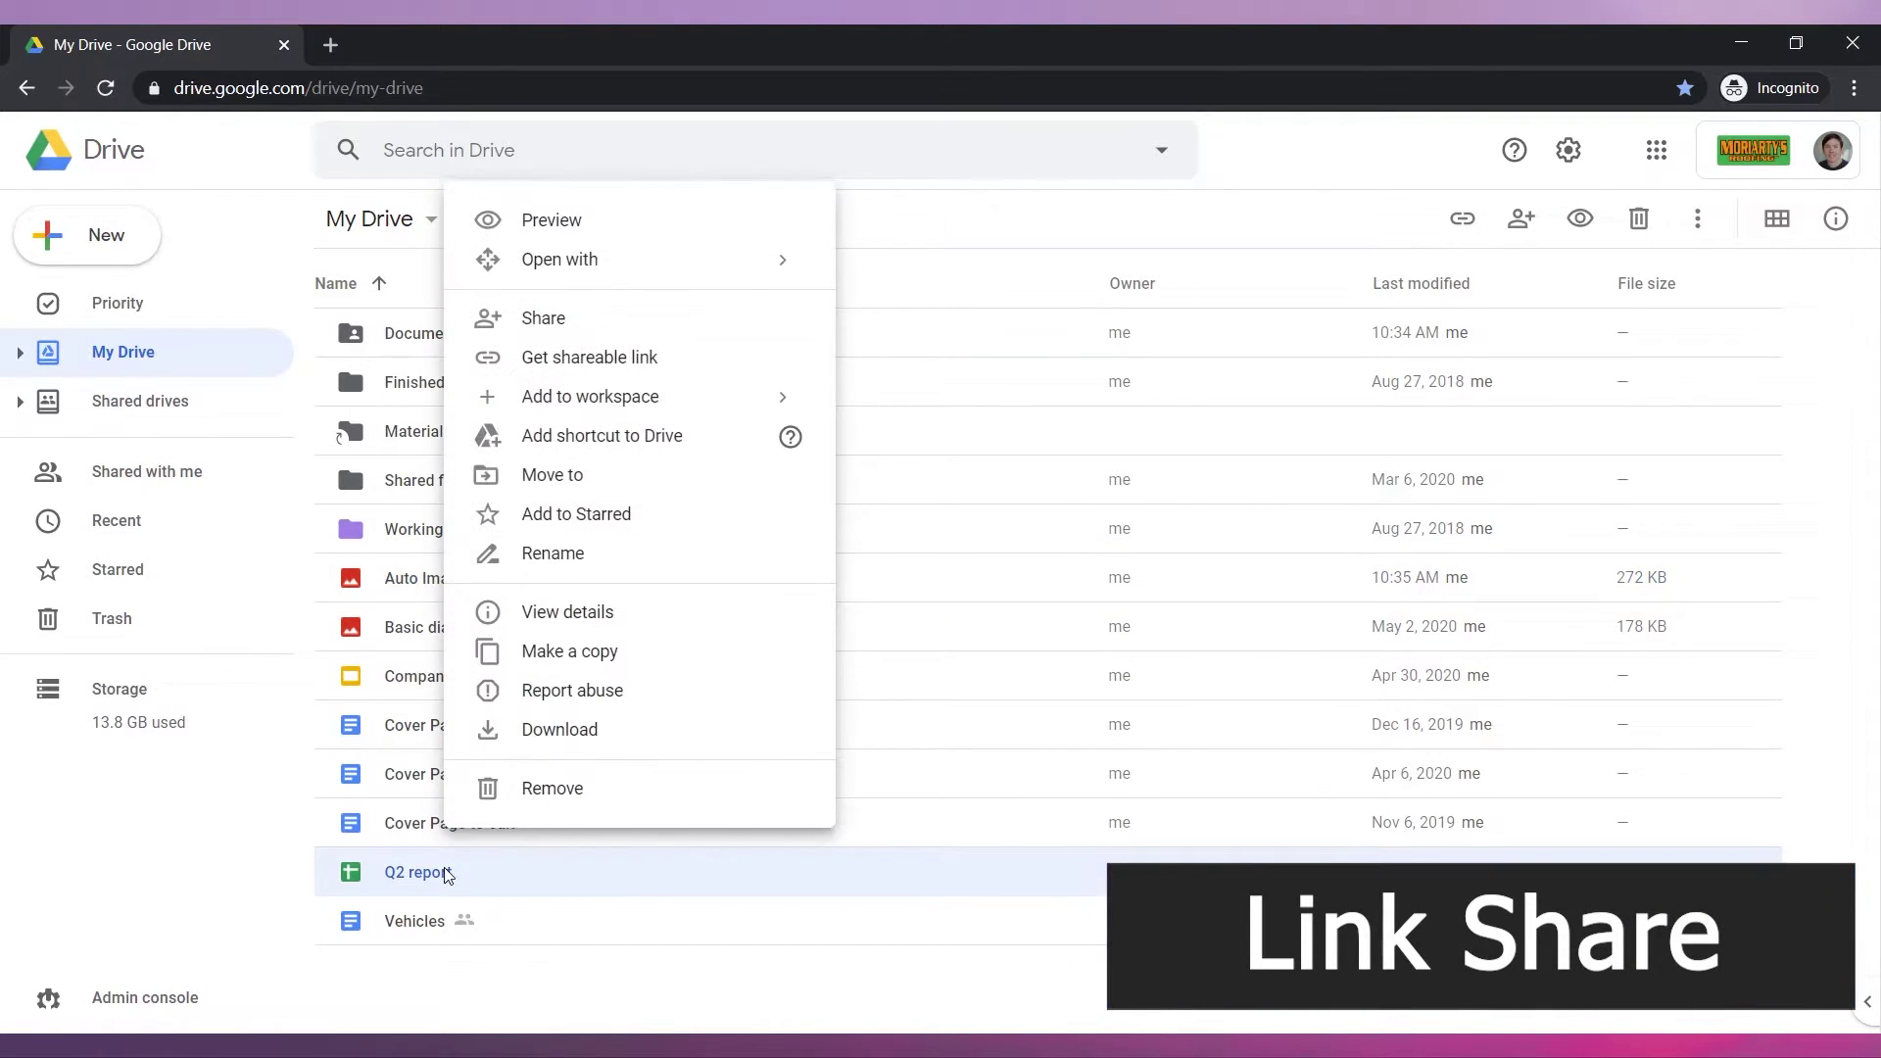
{"action": "left_click", "coordinate": [687, 322]}
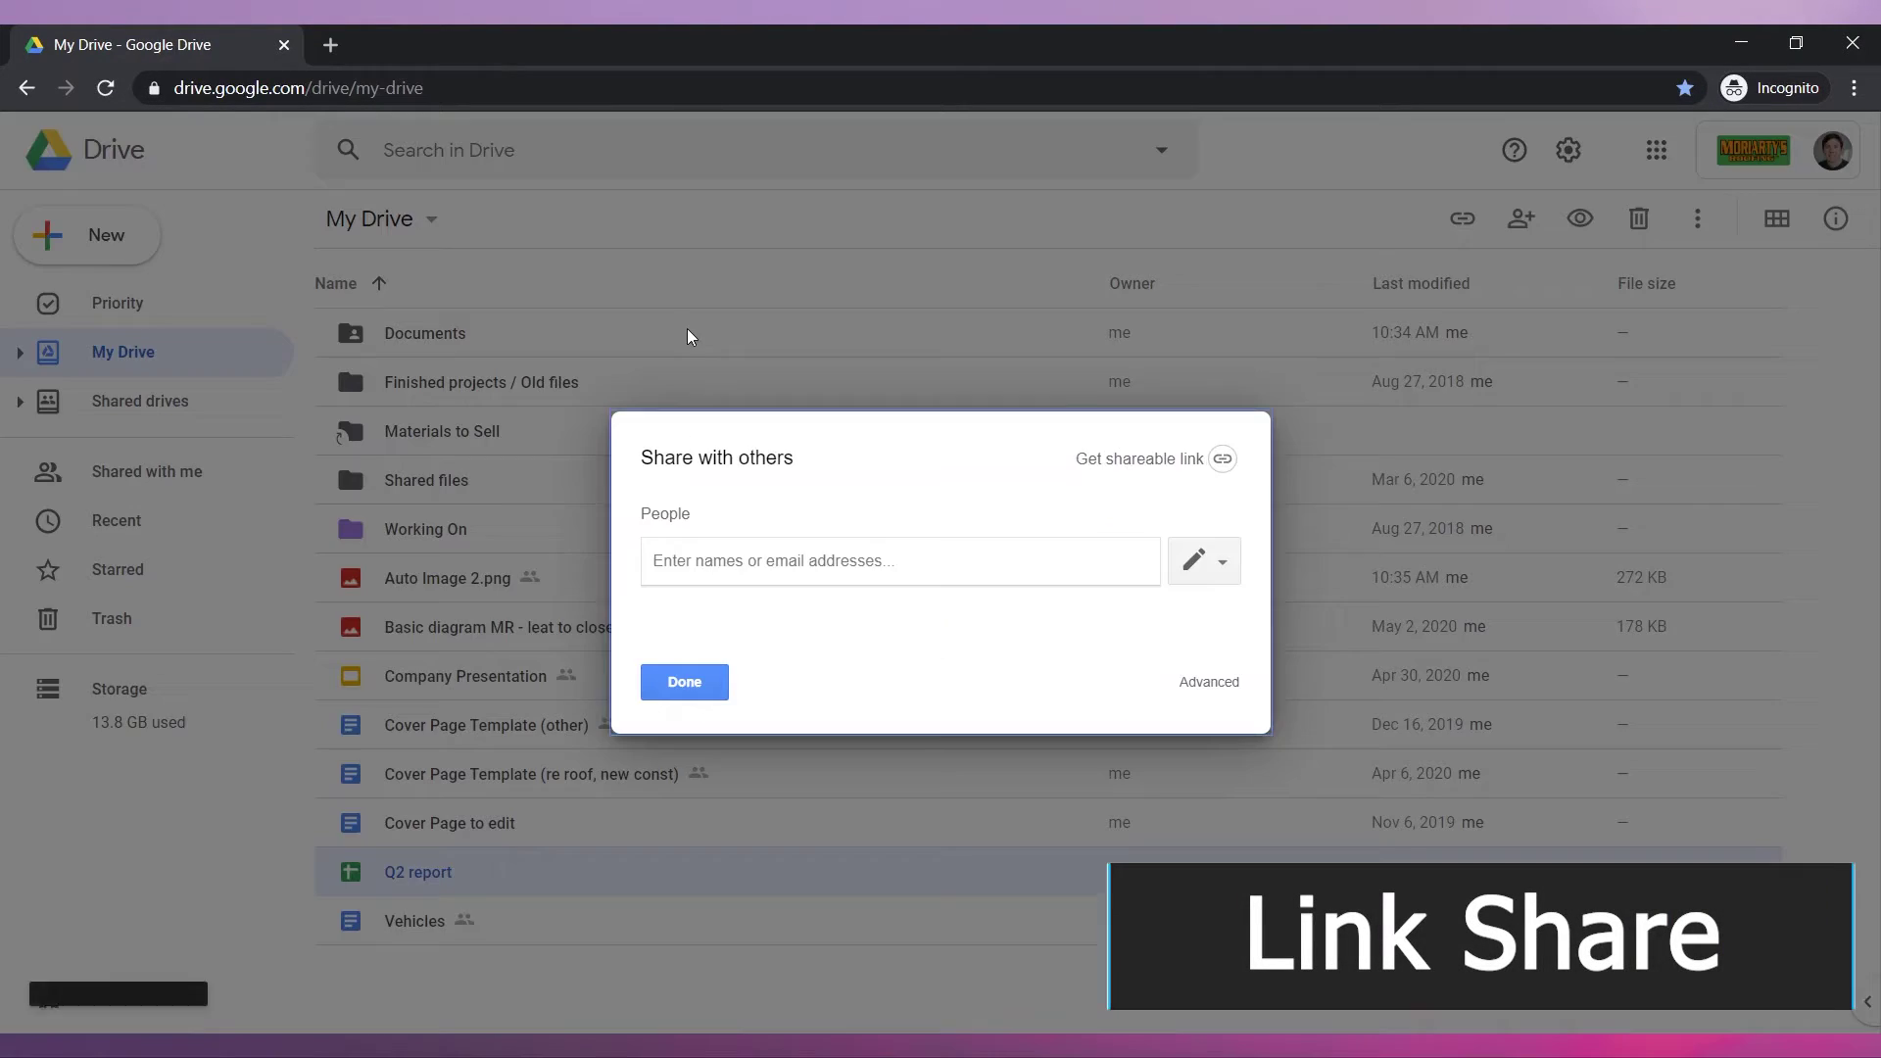
{"action": "left_click", "coordinate": [1209, 682]}
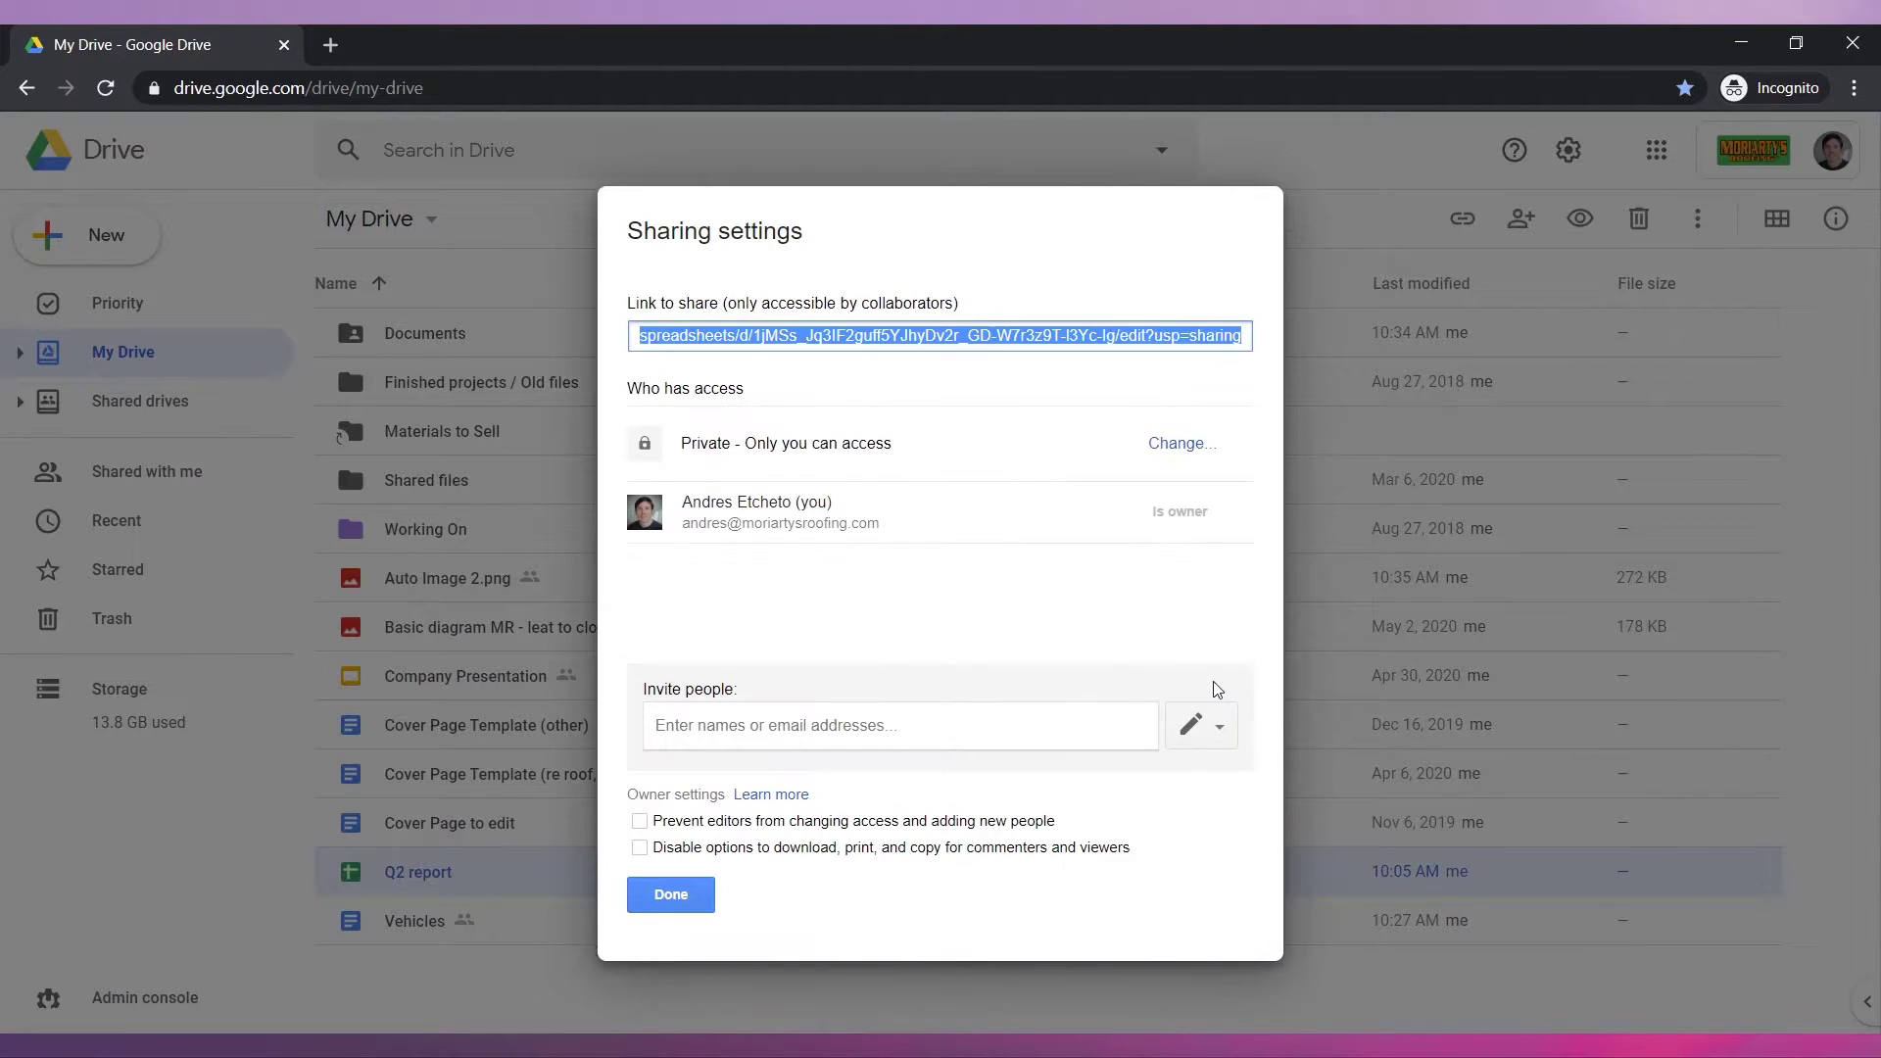
{"action": "left_click", "coordinate": [1176, 443]}
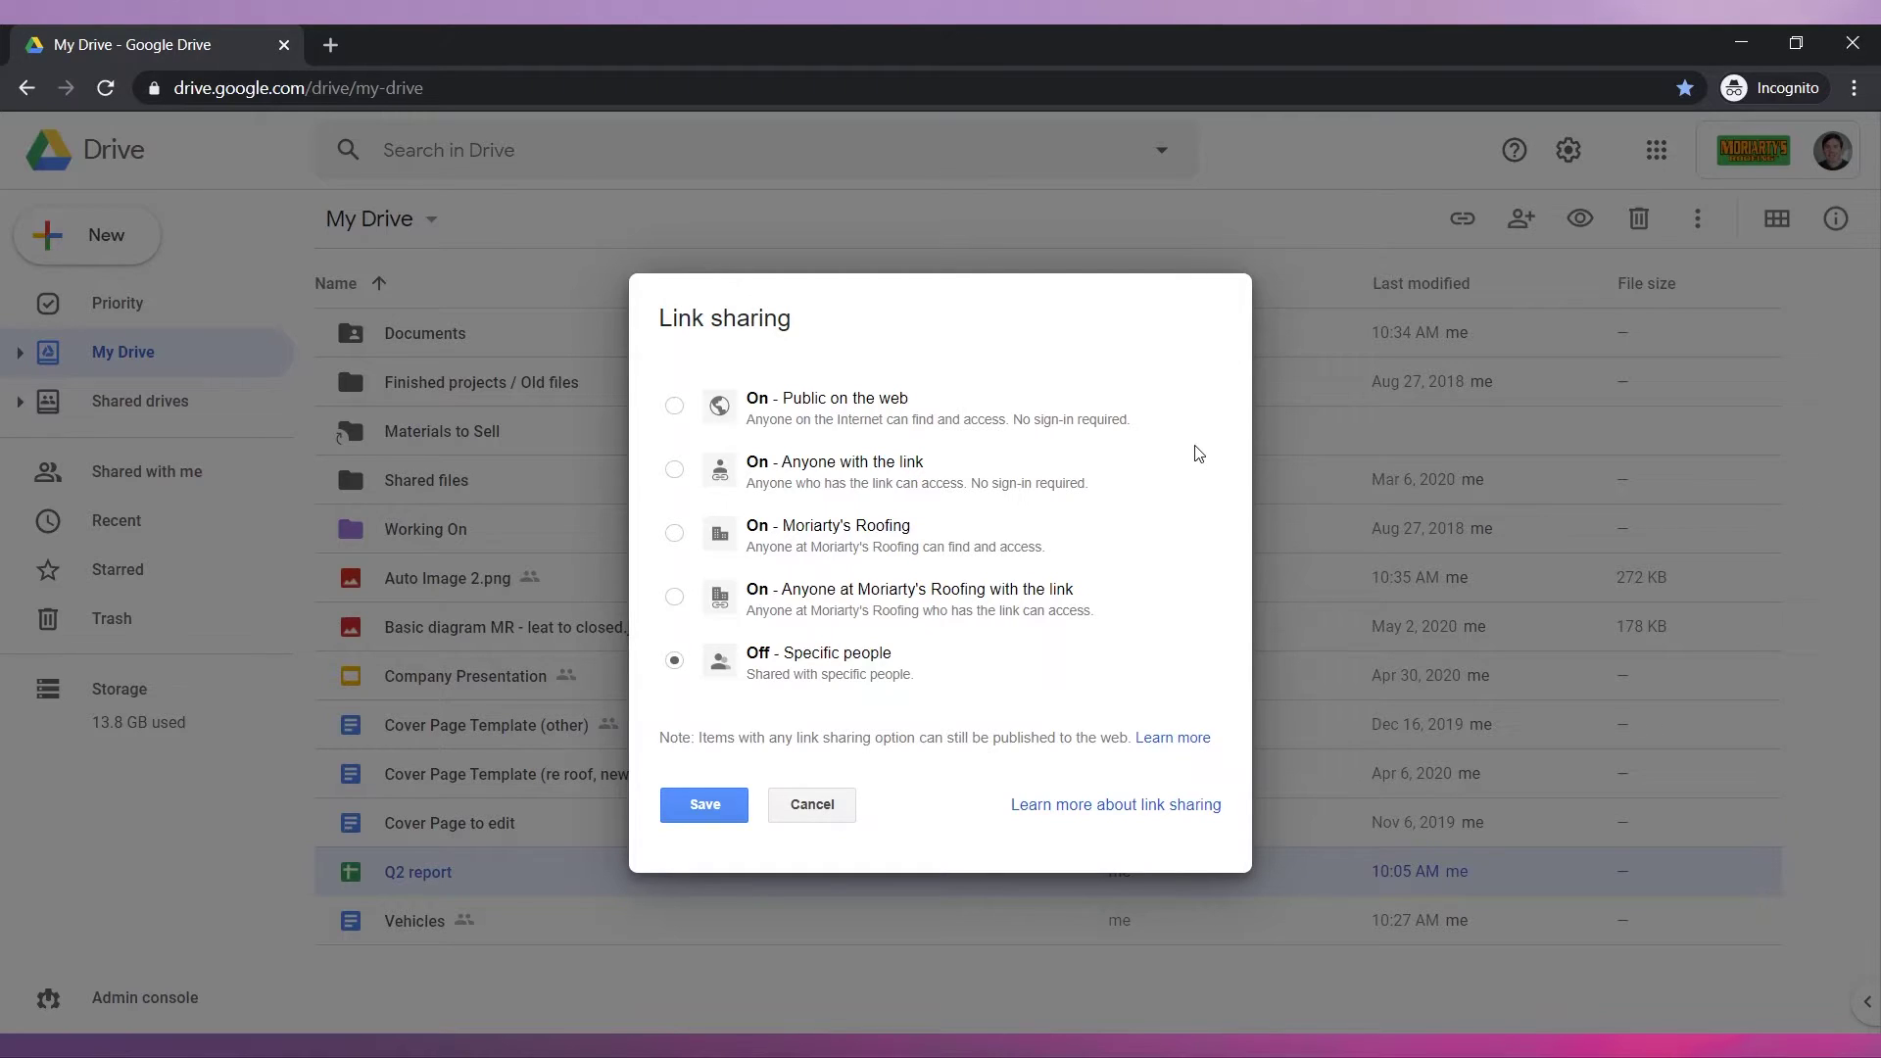
{"action": "left_click", "coordinate": [769, 471]}
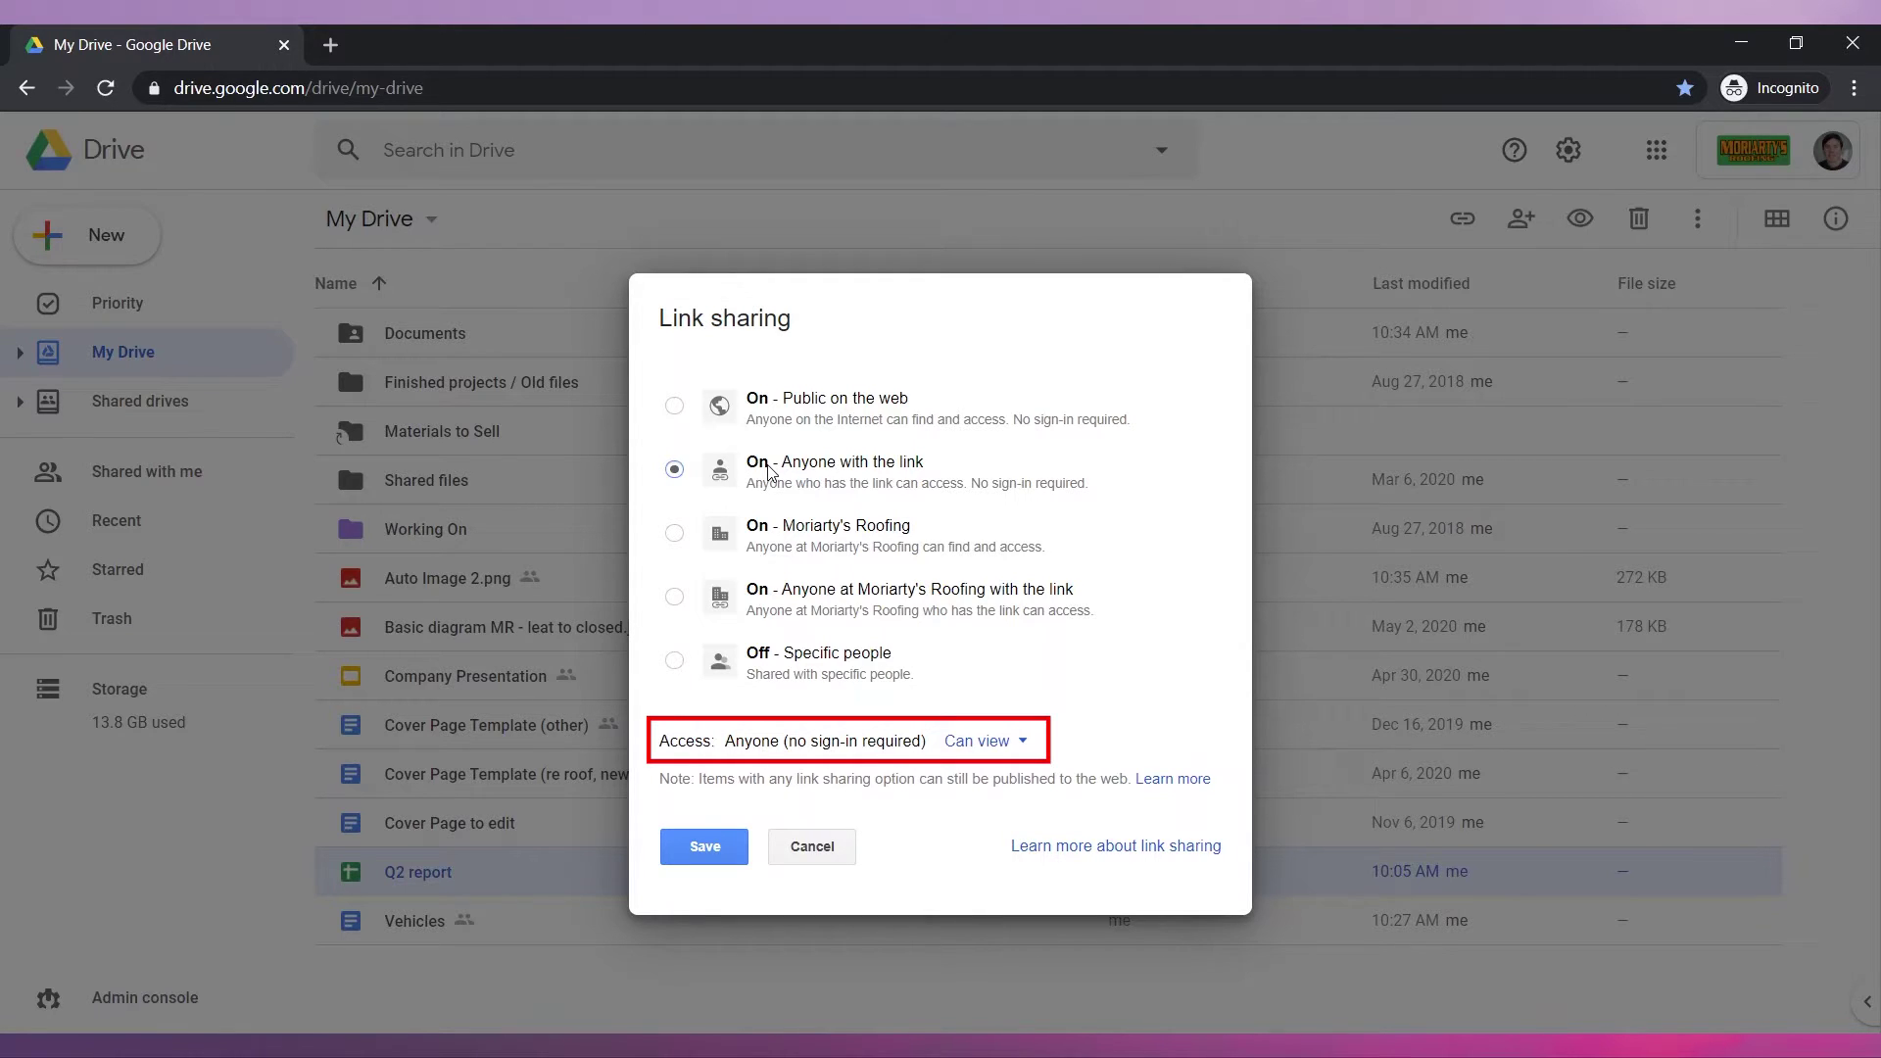
{"action": "left_click", "coordinate": [716, 848]}
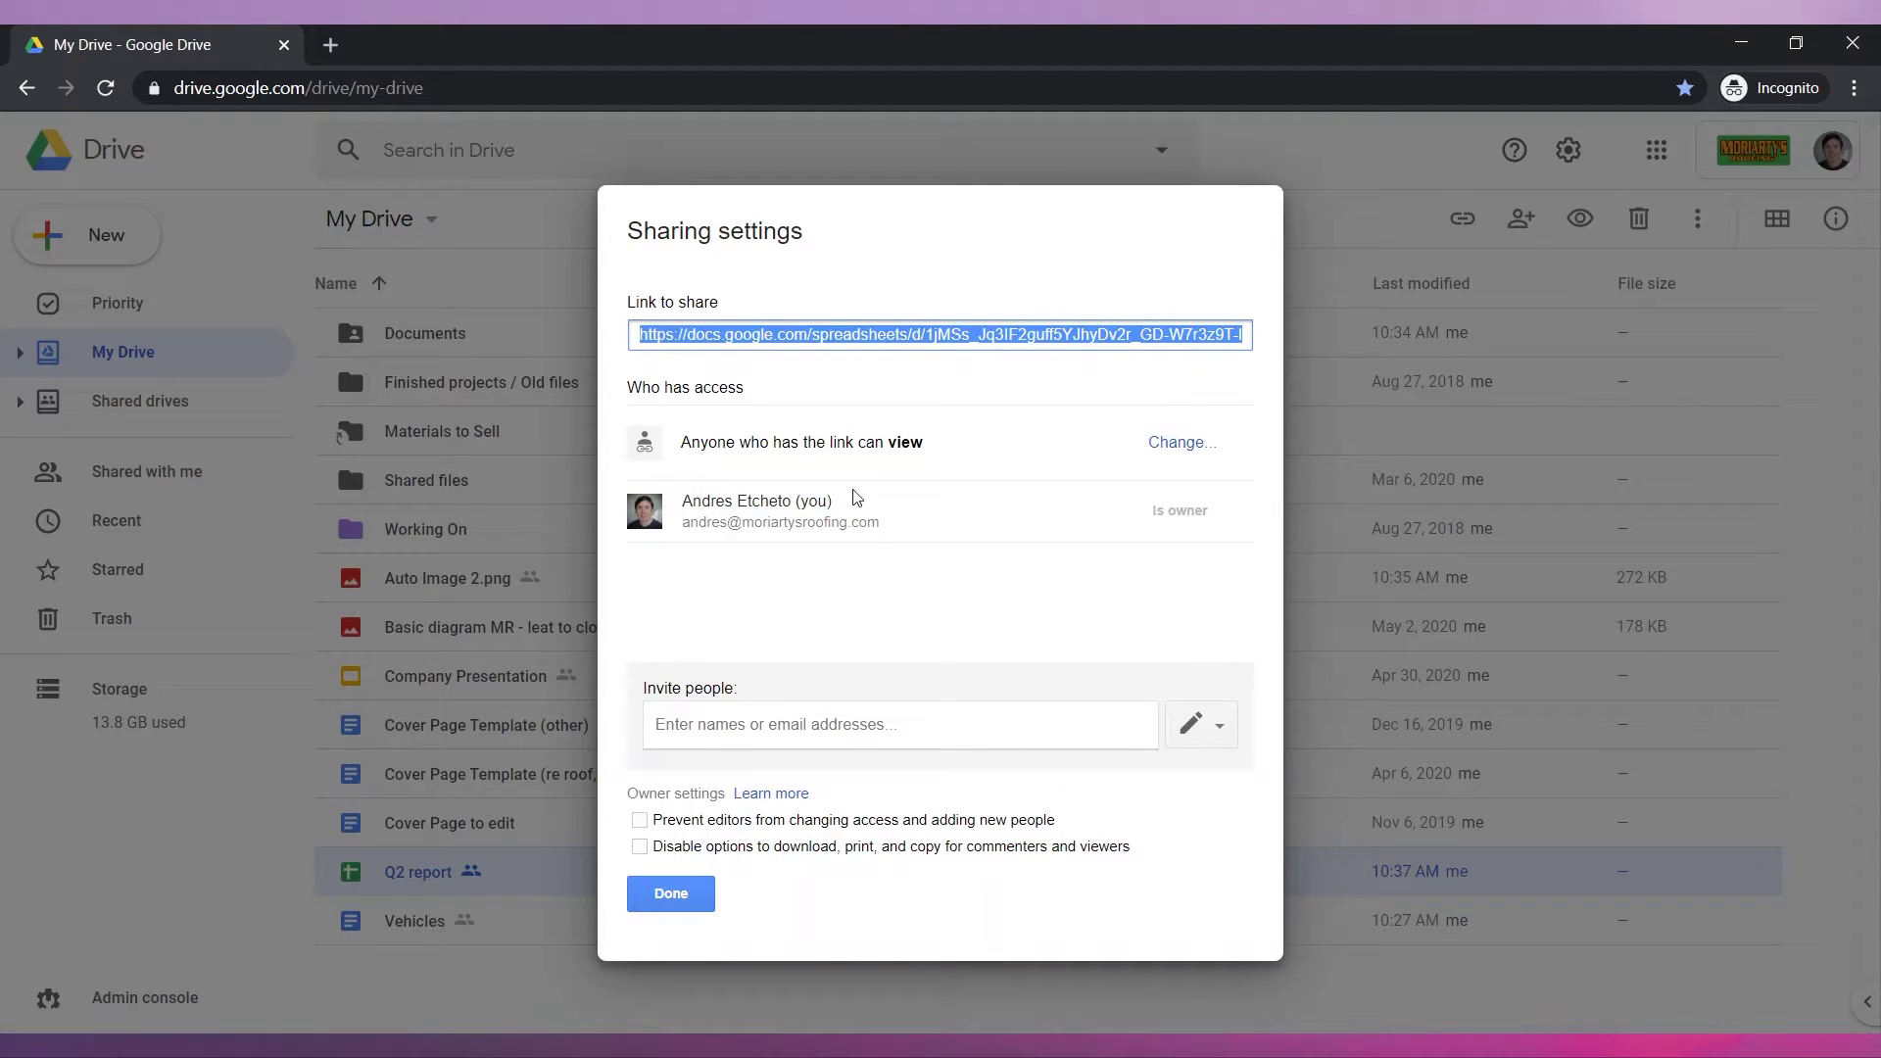
Copy the Q2 report sharing link and close its sharing settings.
{"action": "right_click", "coordinate": [919, 338]}
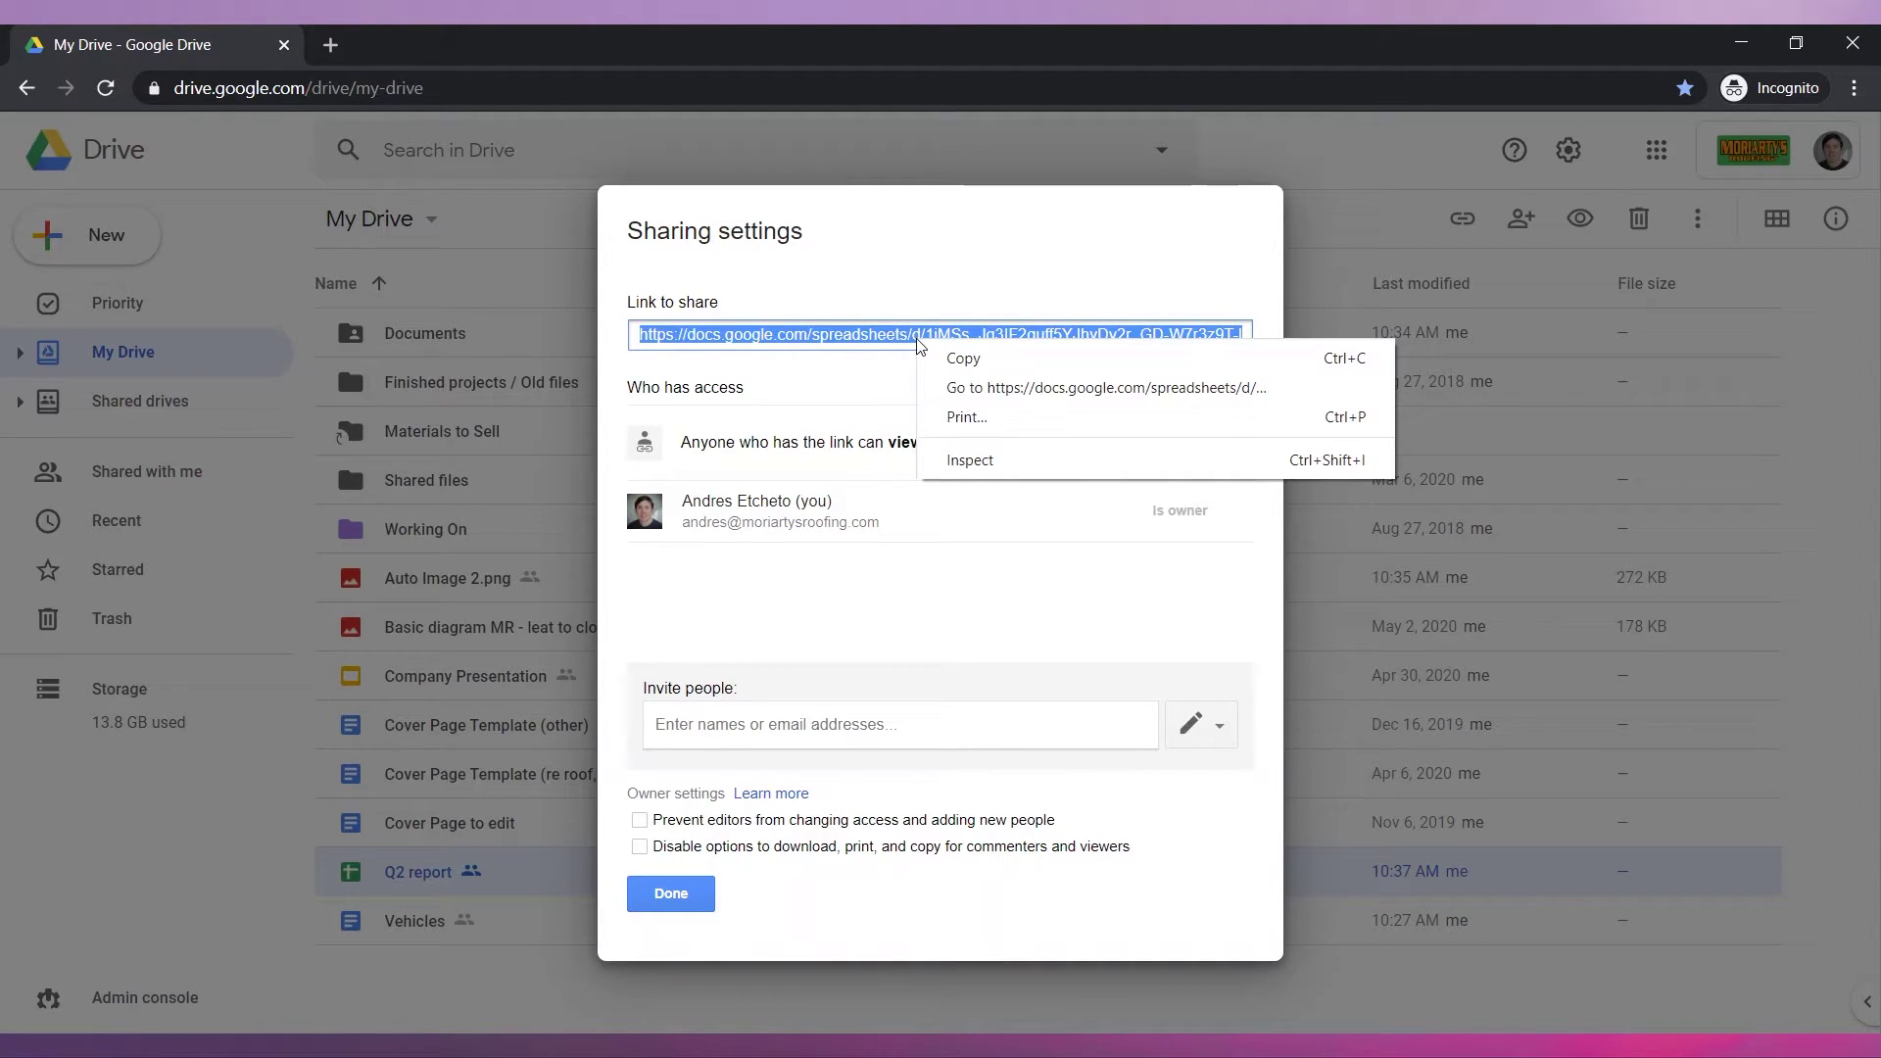
{"action": "left_click", "coordinate": [960, 358]}
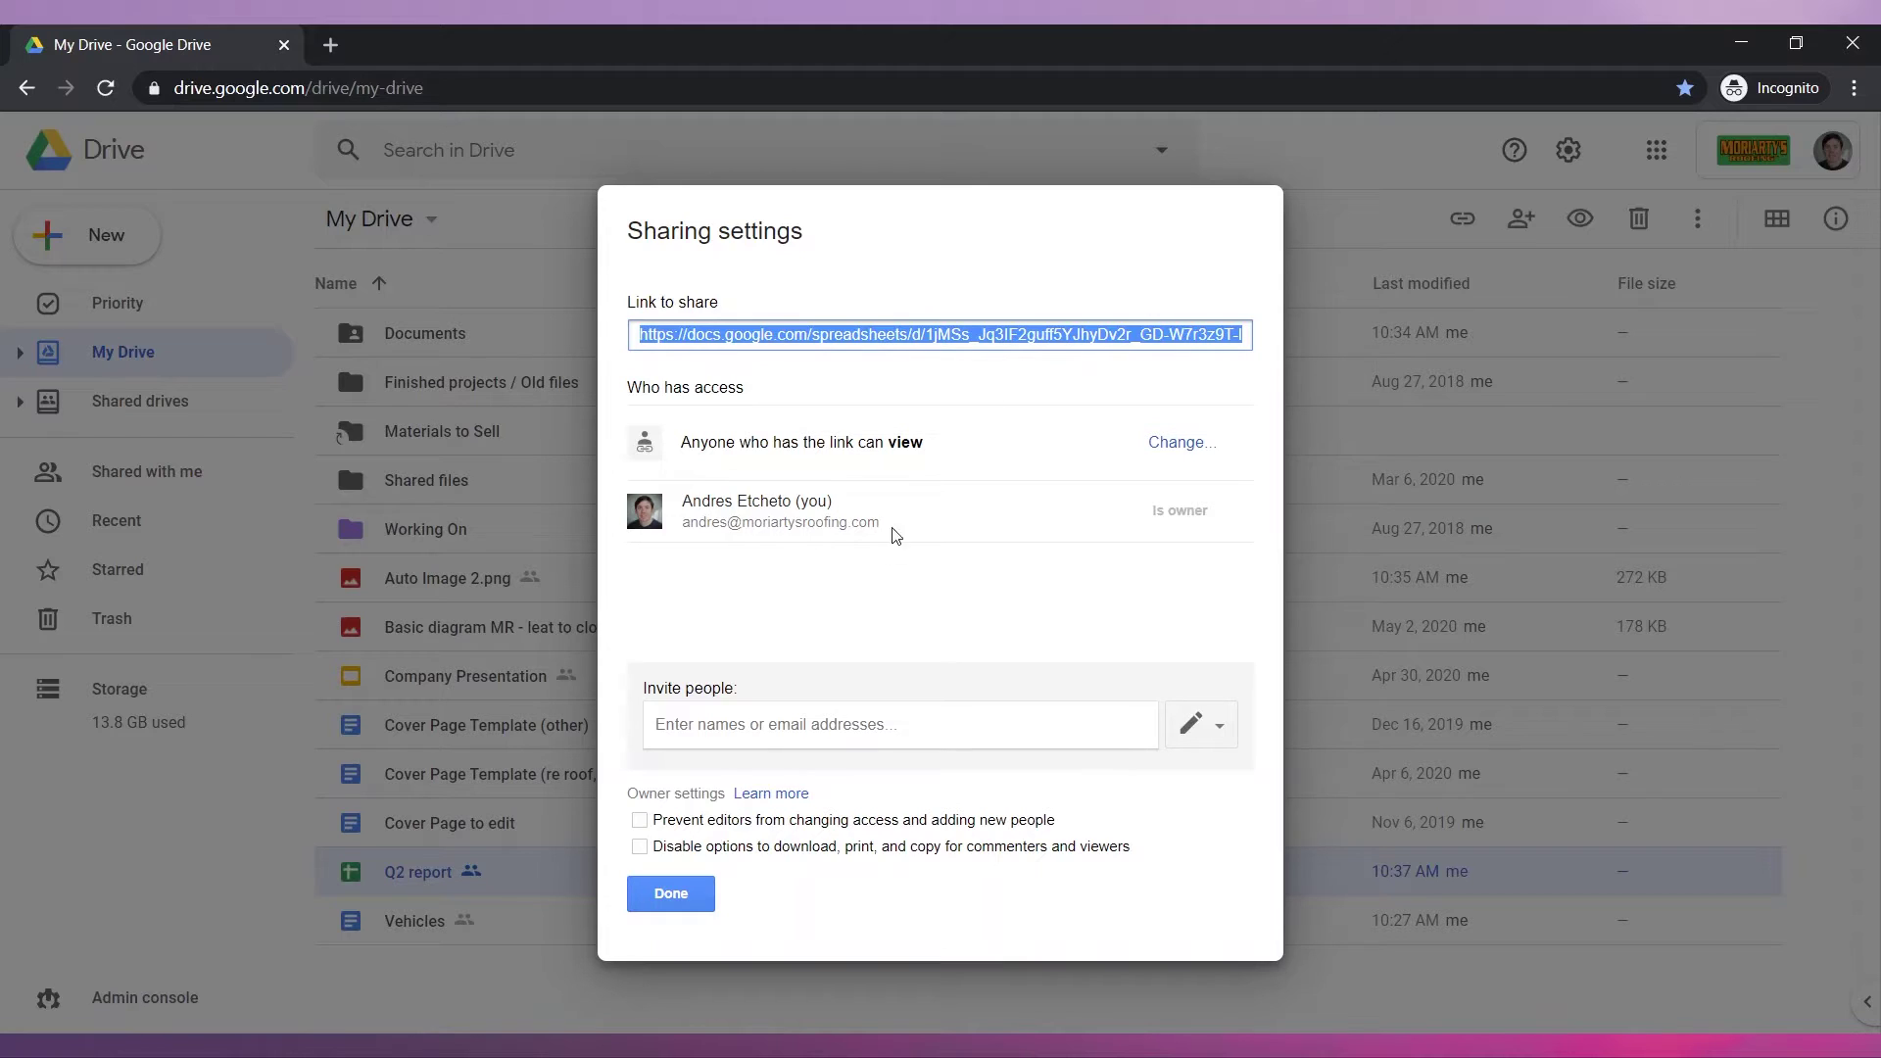
{"action": "left_click", "coordinate": [676, 896]}
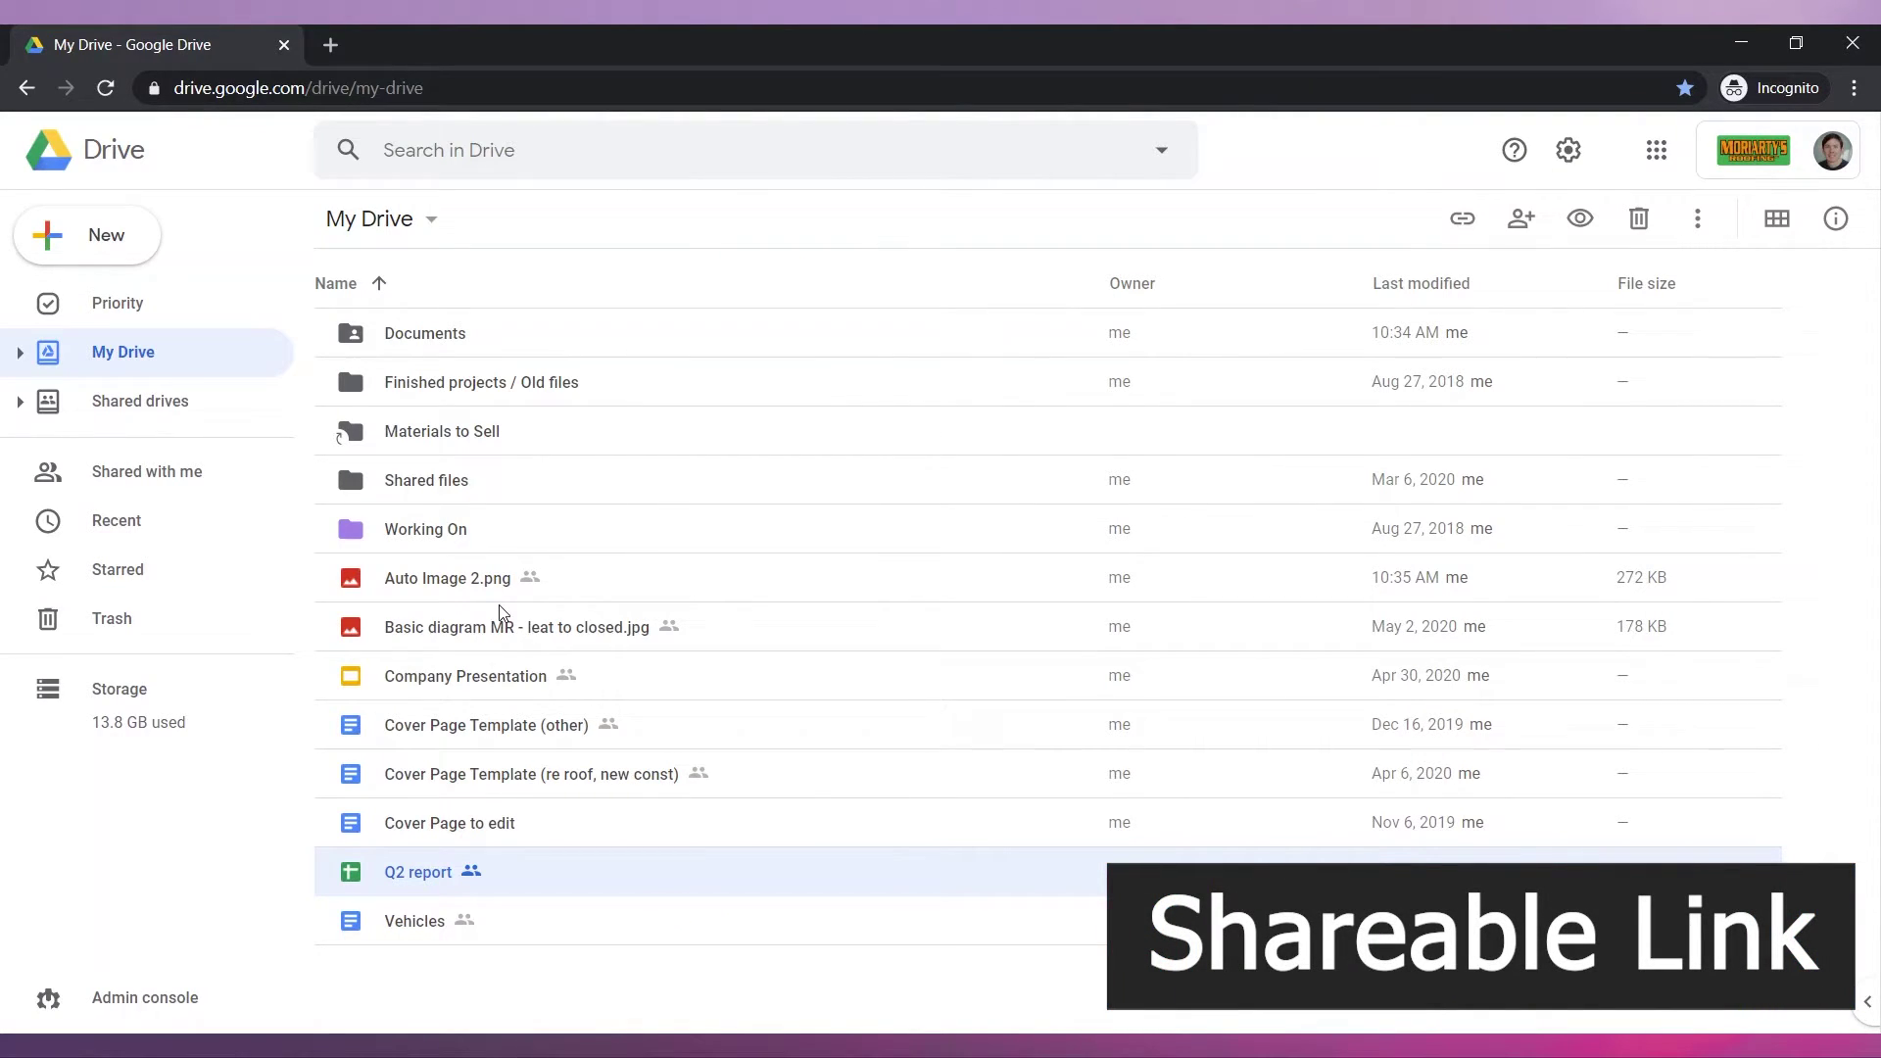
Get a shareable link for Auto Image 2.png with link sharing switched on.
{"action": "right_click", "coordinate": [475, 597]}
{"action": "mouse_move", "coordinate": [619, 596]}
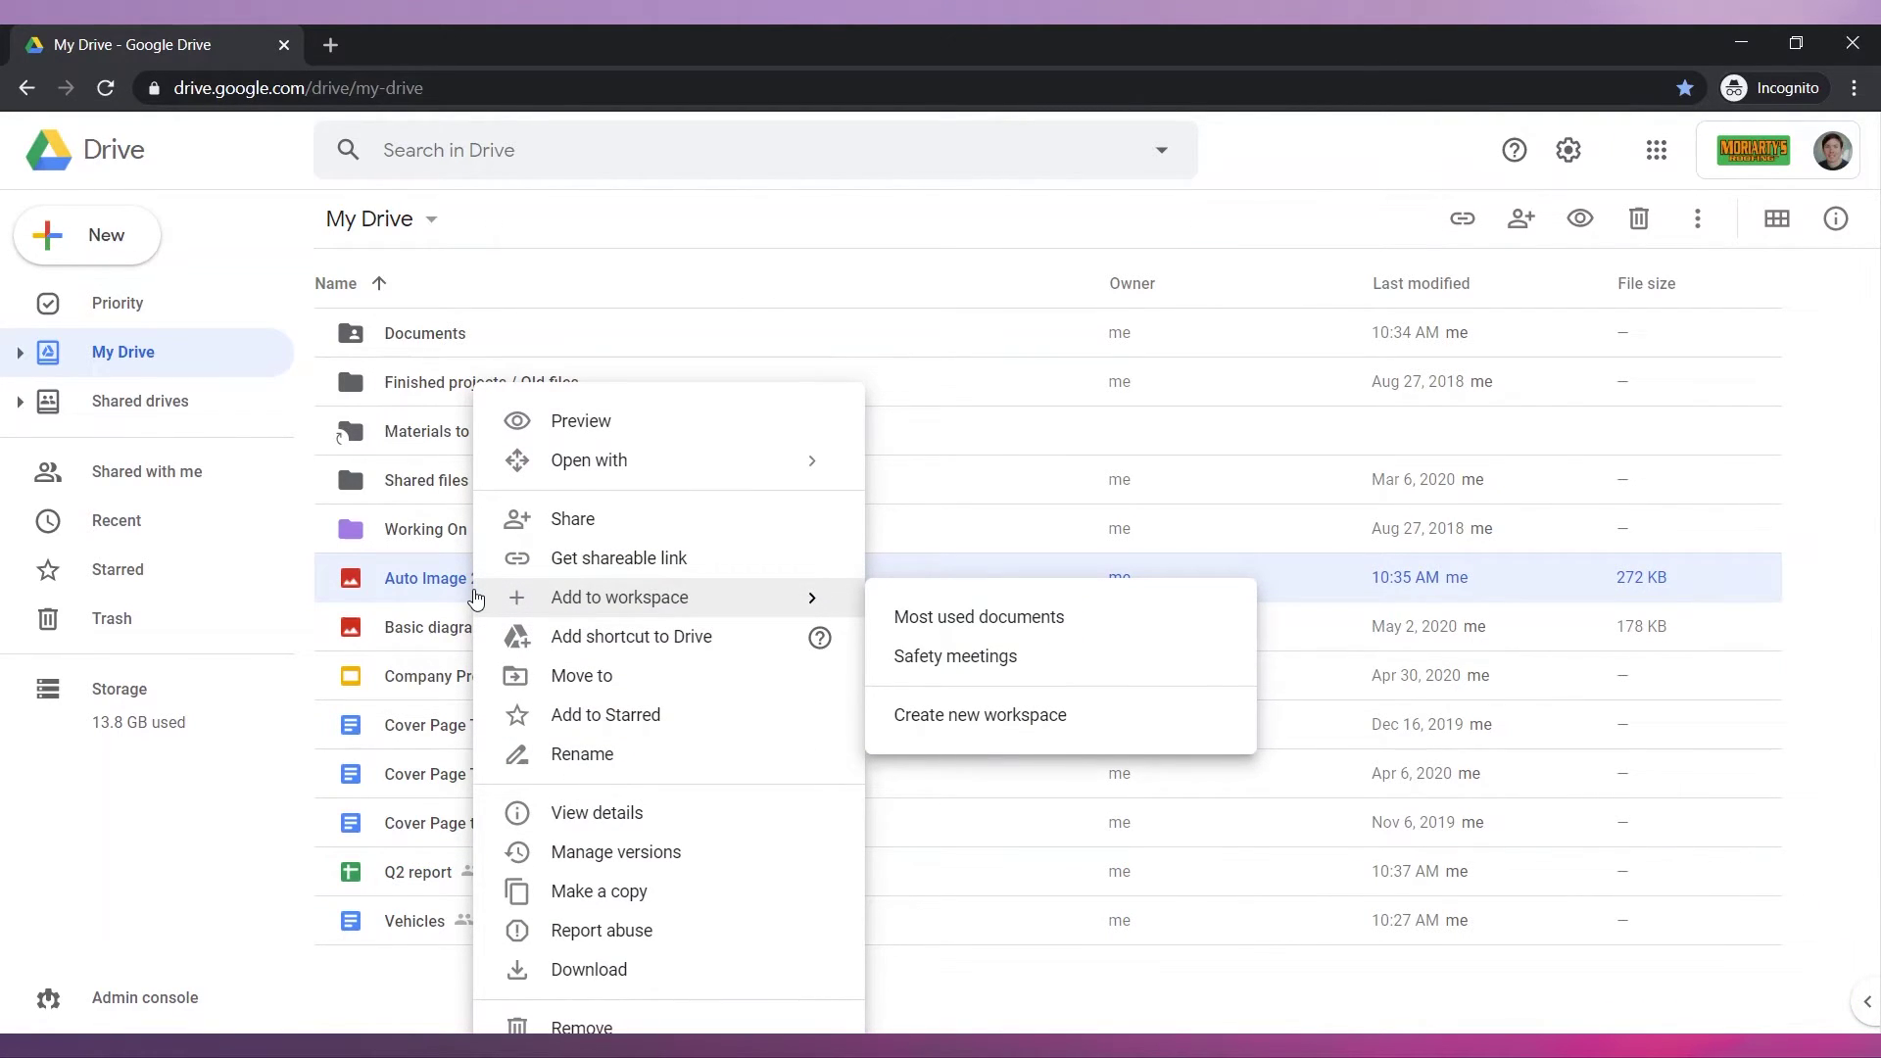
{"action": "left_click", "coordinate": [645, 572]}
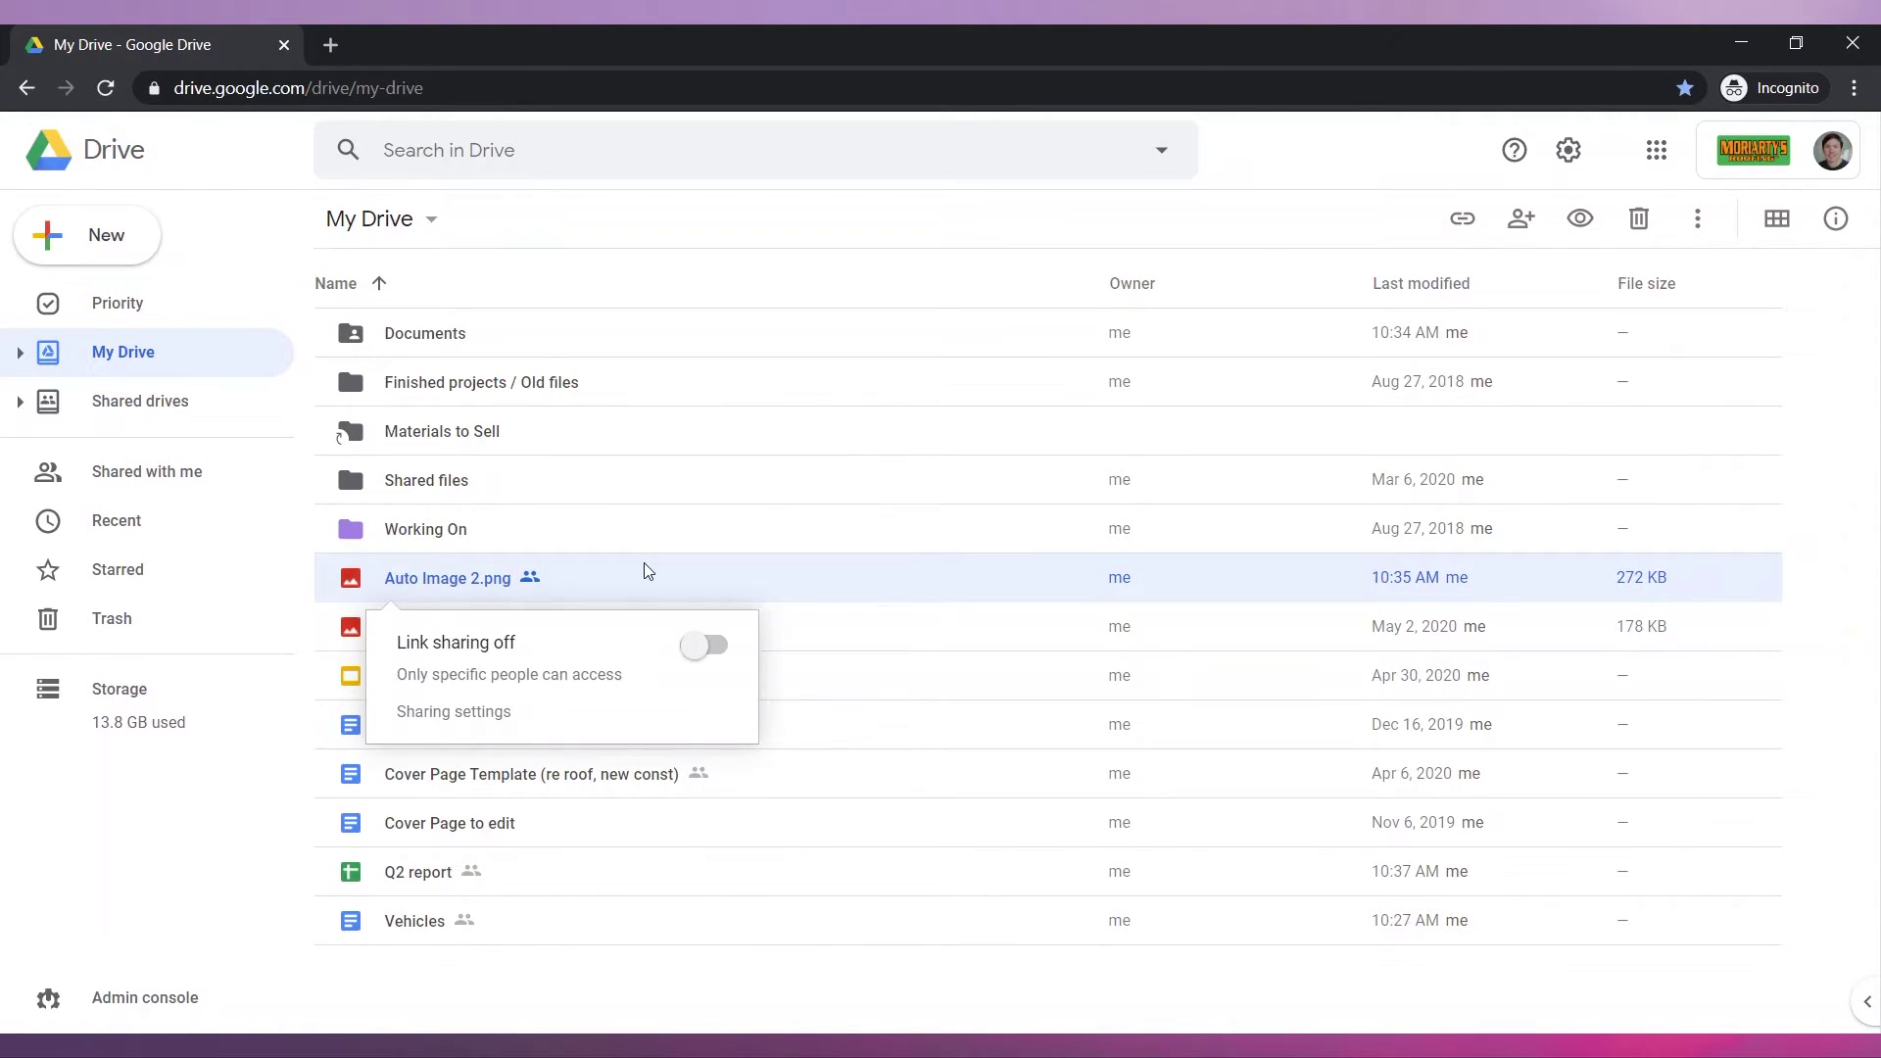
{"action": "left_click", "coordinate": [706, 647]}
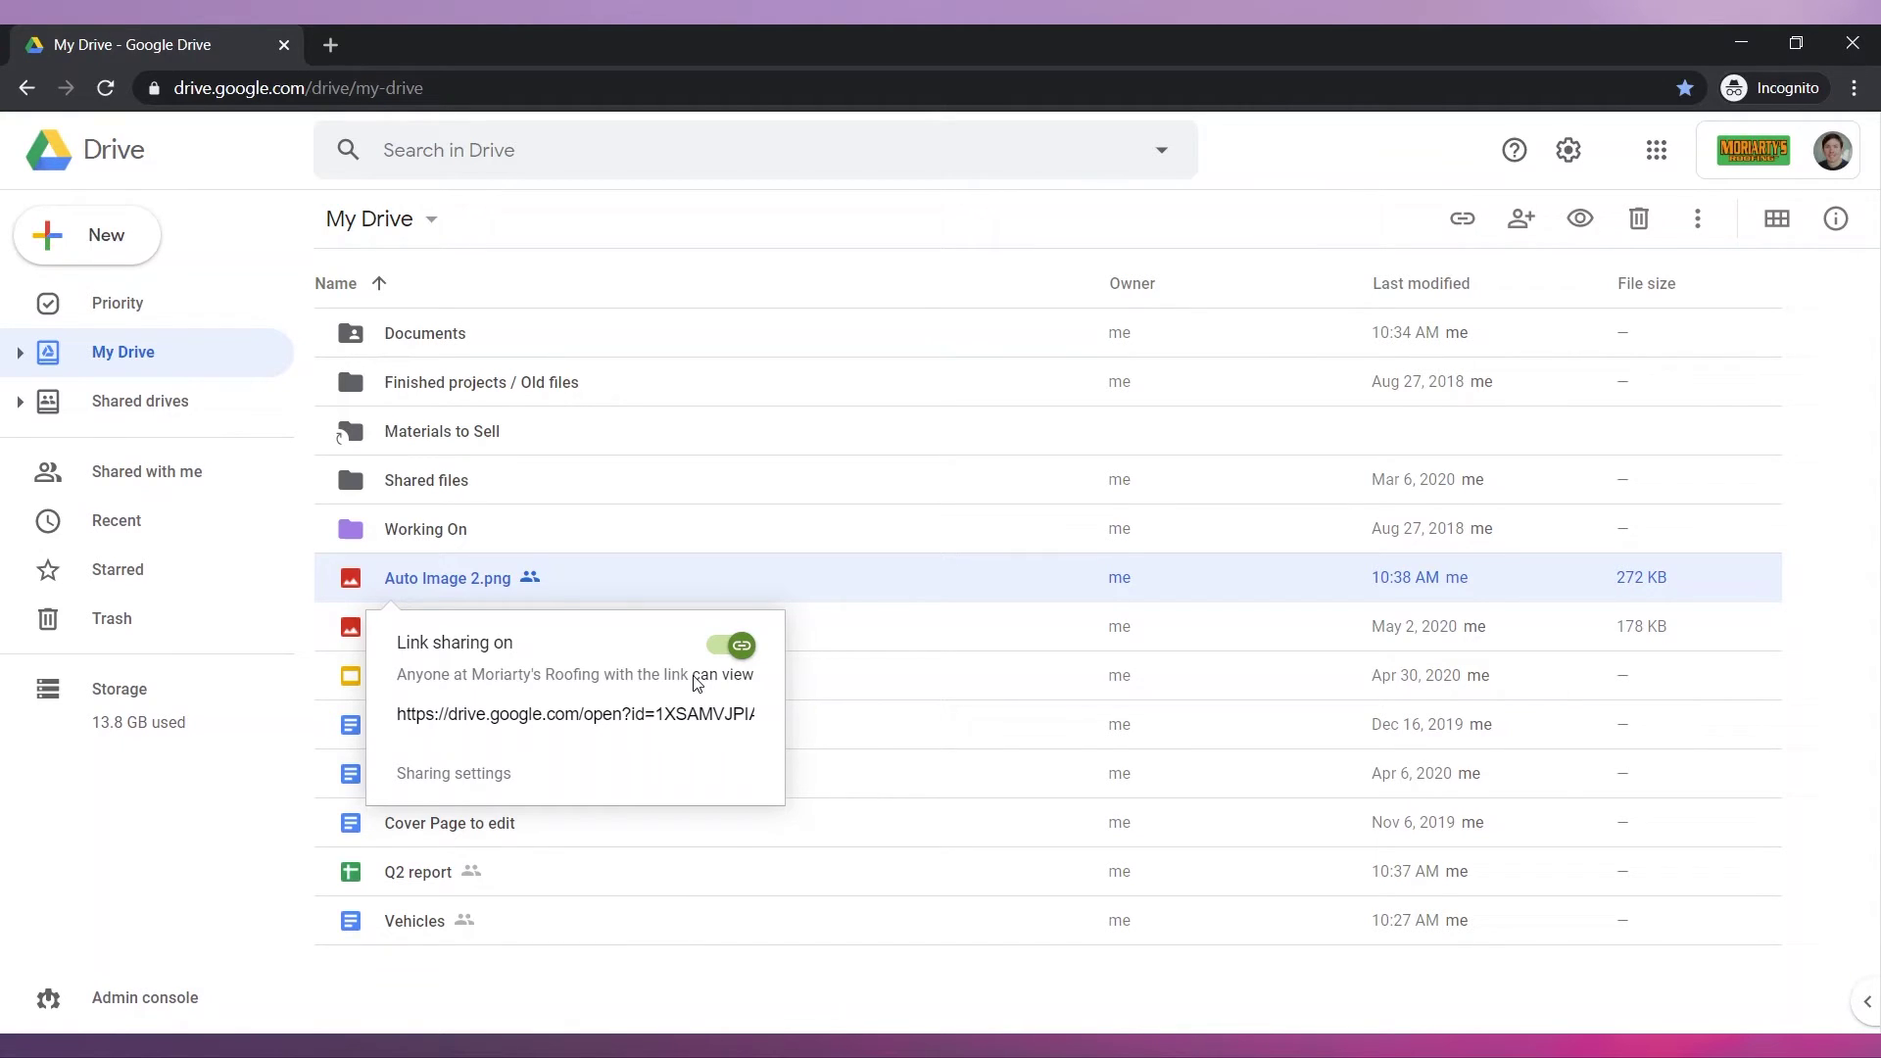
Change Auto Image 2.png's link access to 'On - Anyone with the link' and save.
{"action": "left_click", "coordinate": [486, 773]}
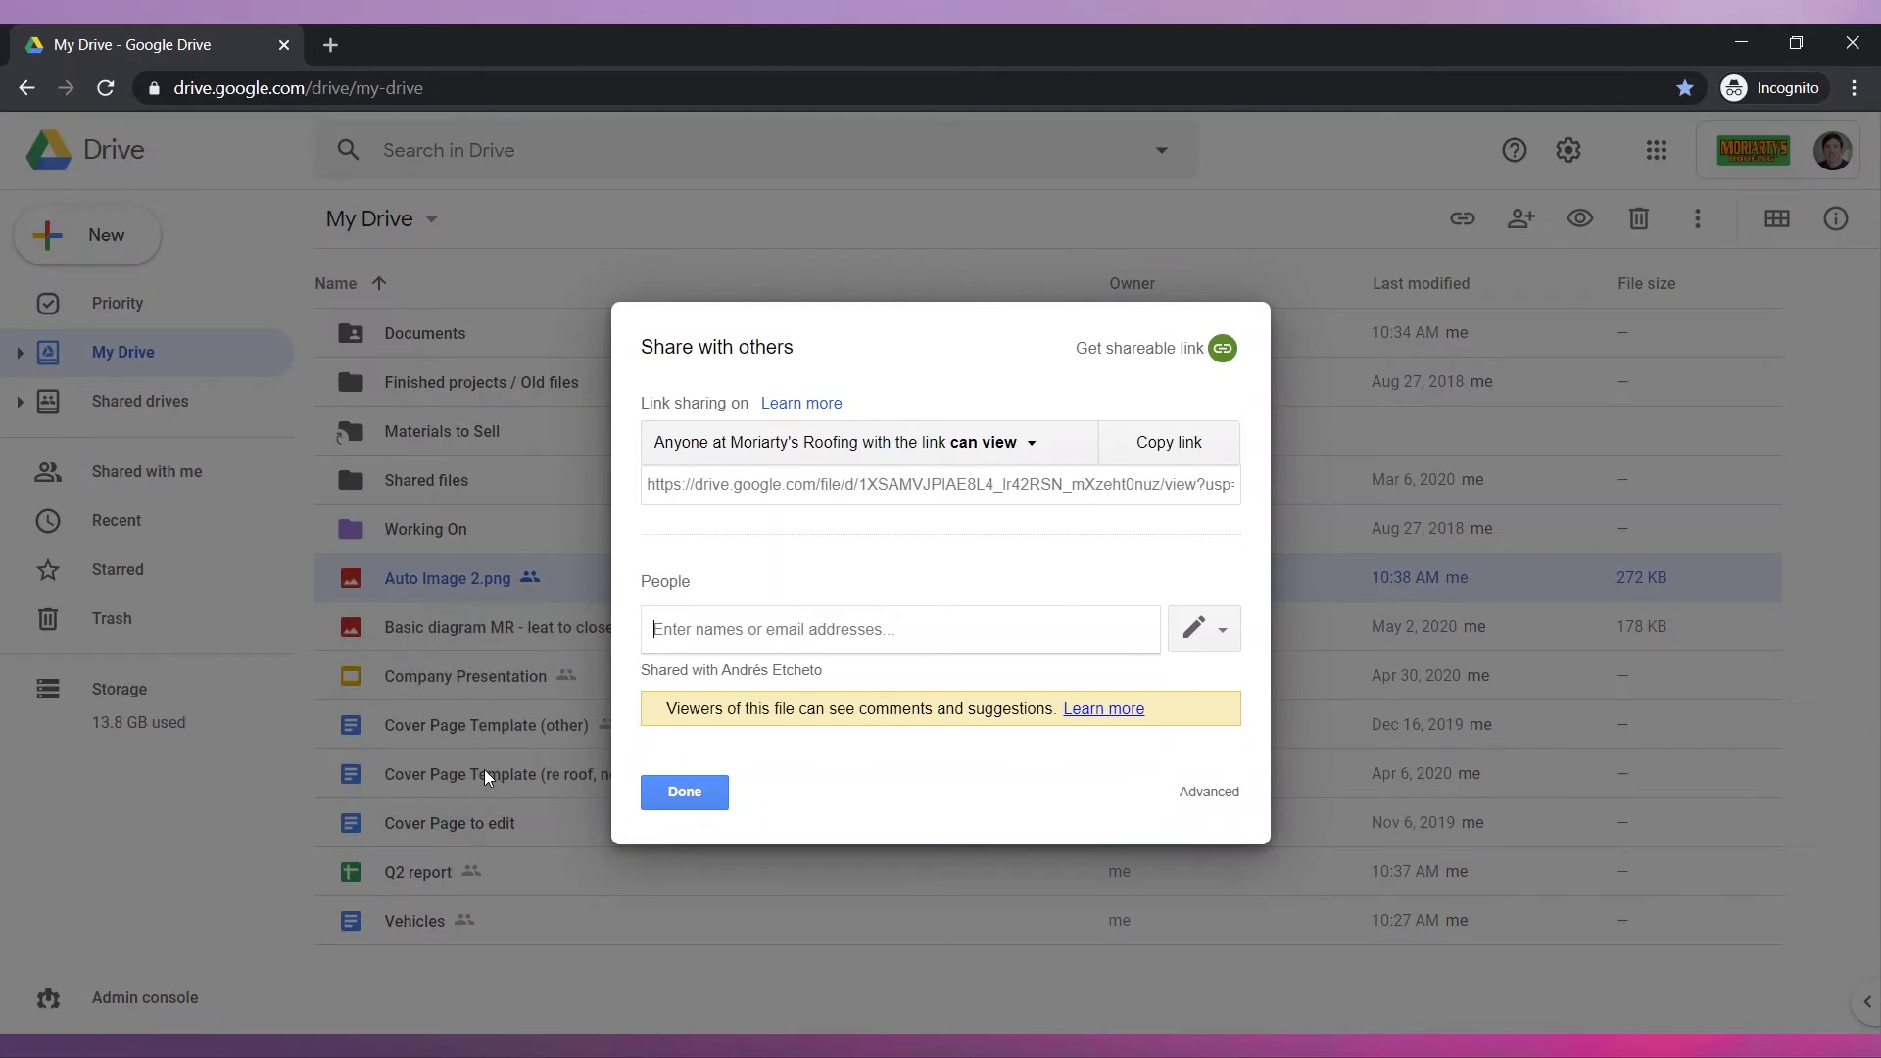
{"action": "left_click", "coordinate": [1032, 456]}
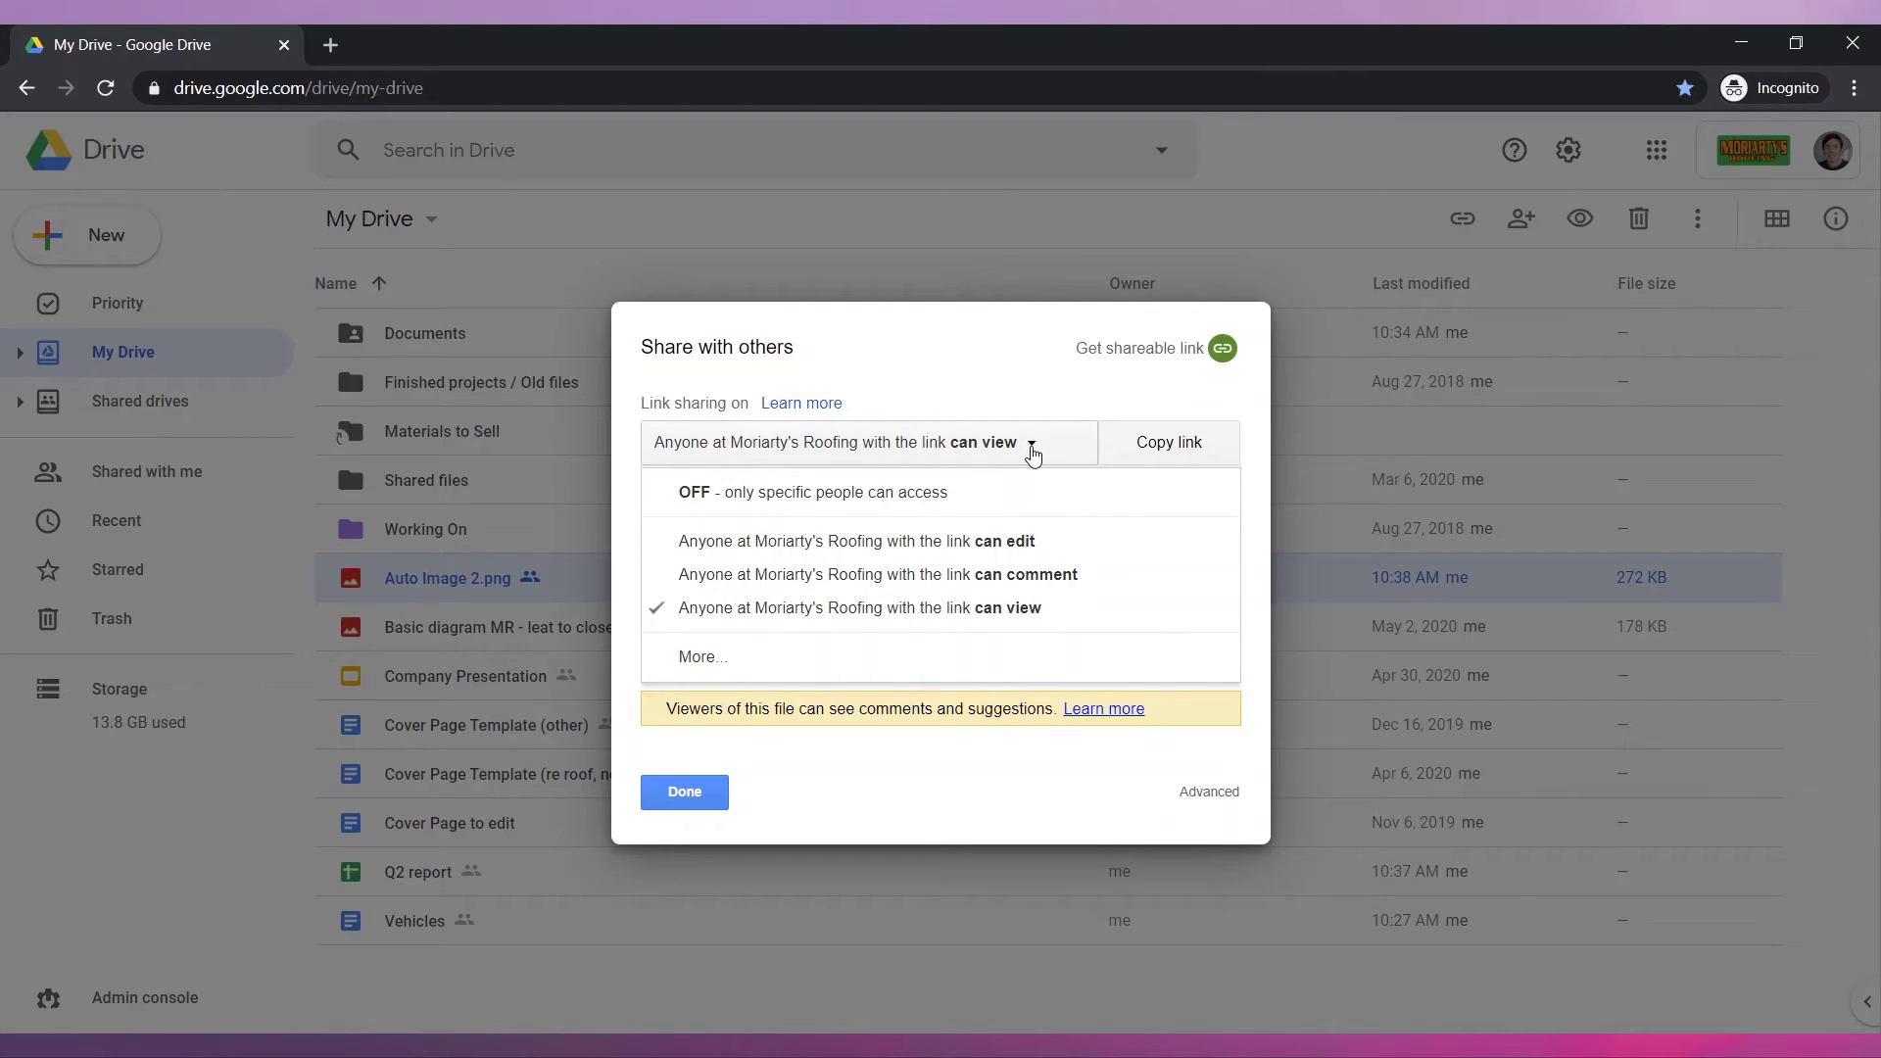
{"action": "left_click", "coordinate": [831, 660]}
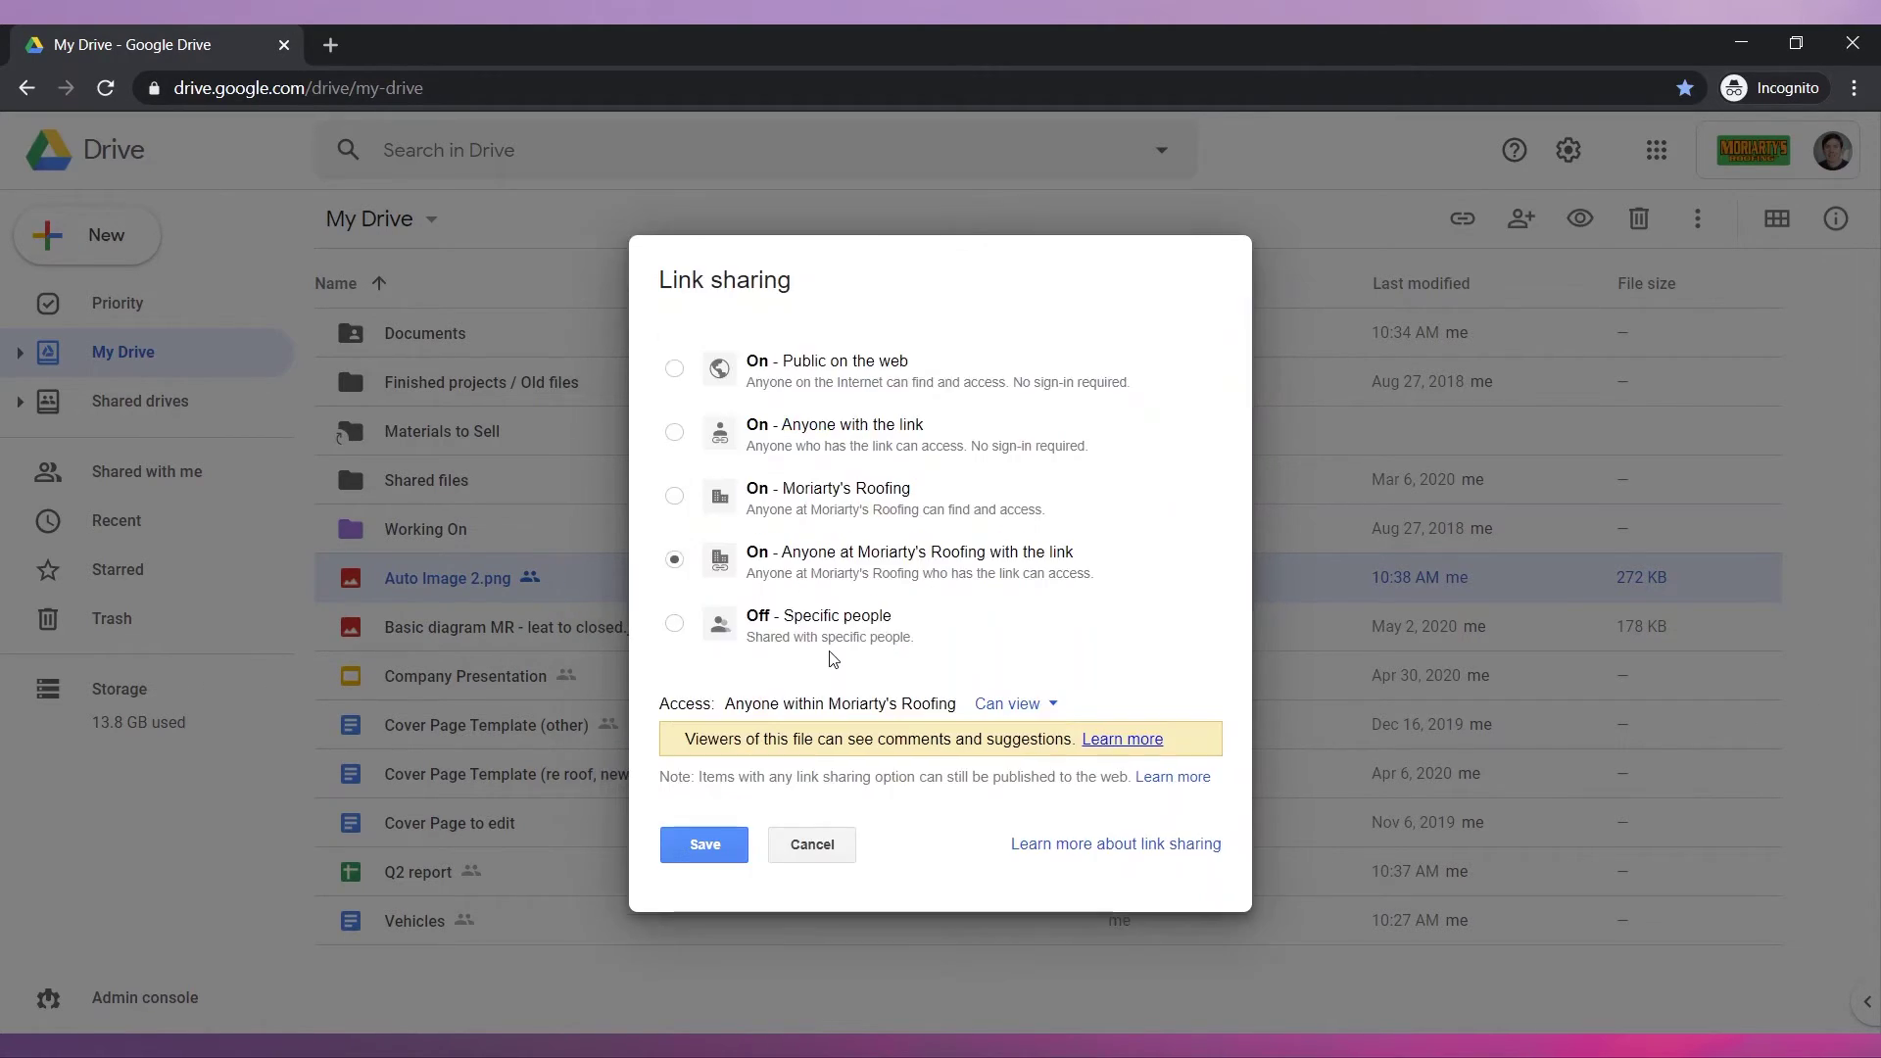
{"action": "left_click", "coordinate": [776, 430]}
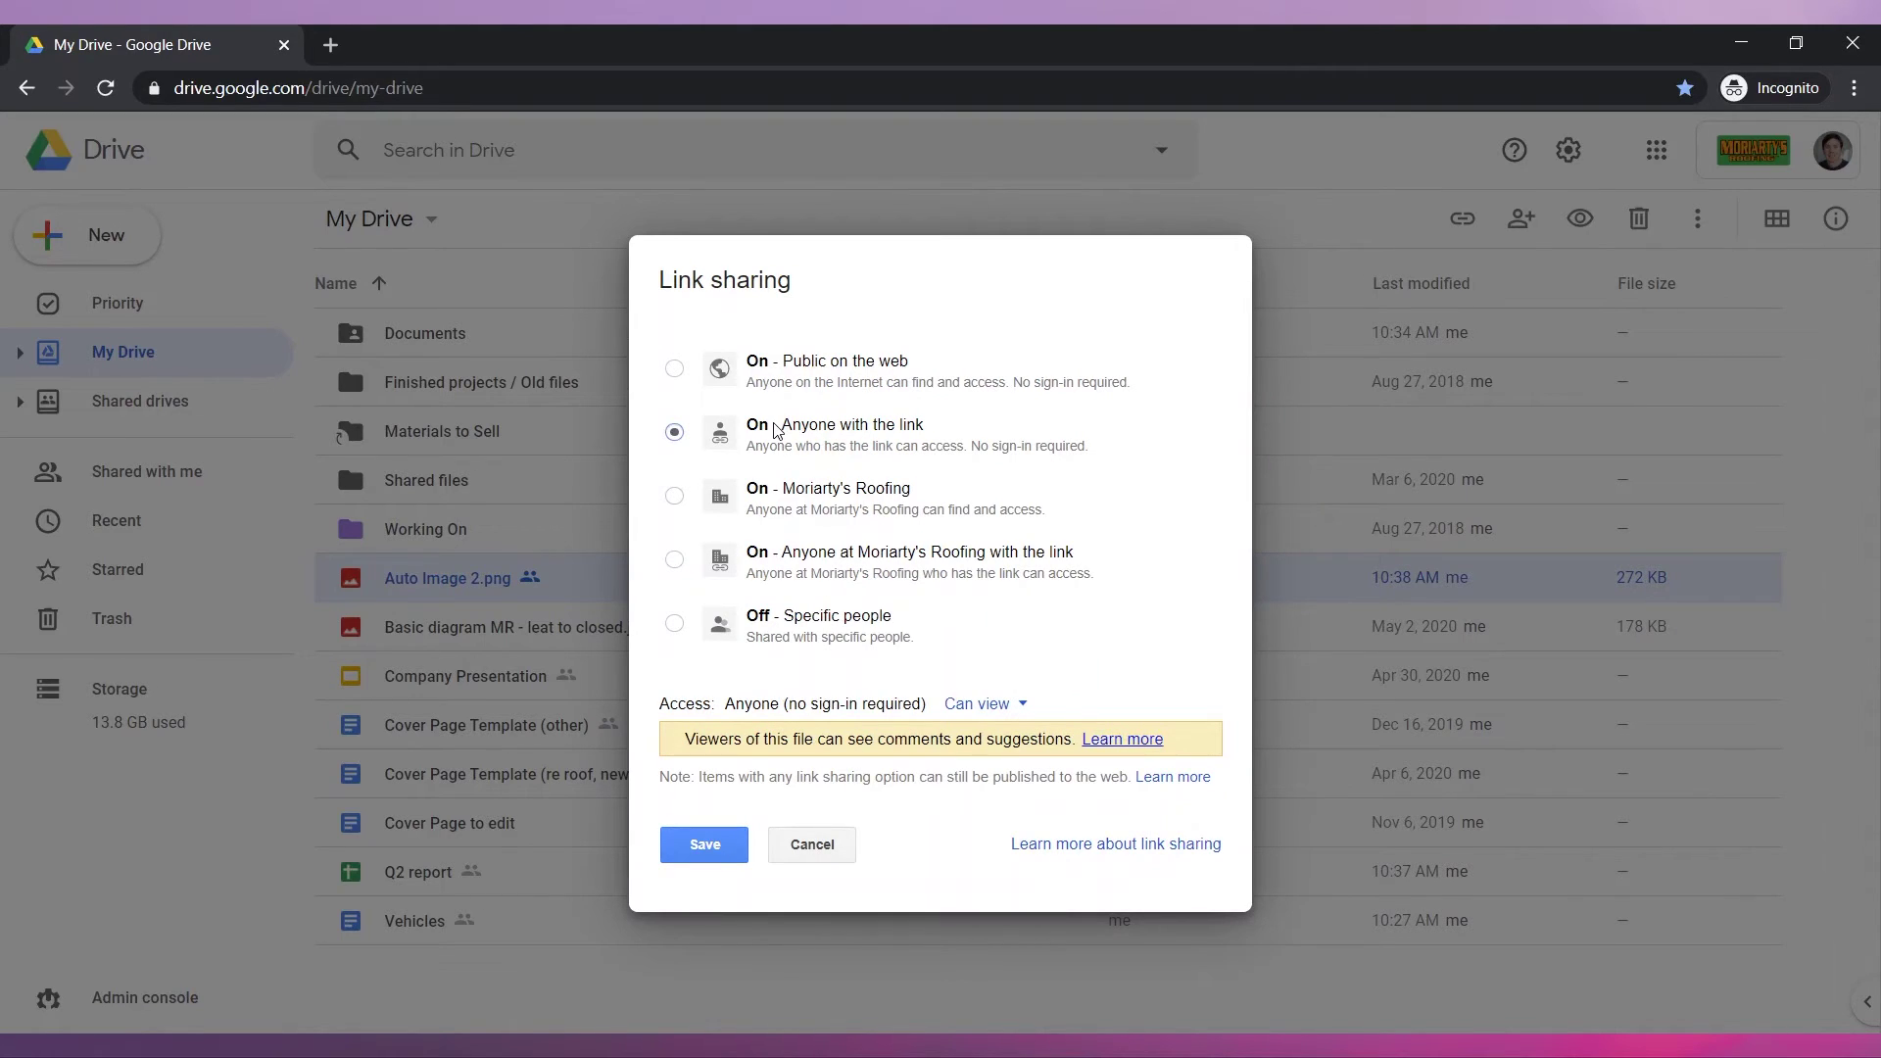
{"action": "left_click", "coordinate": [723, 846]}
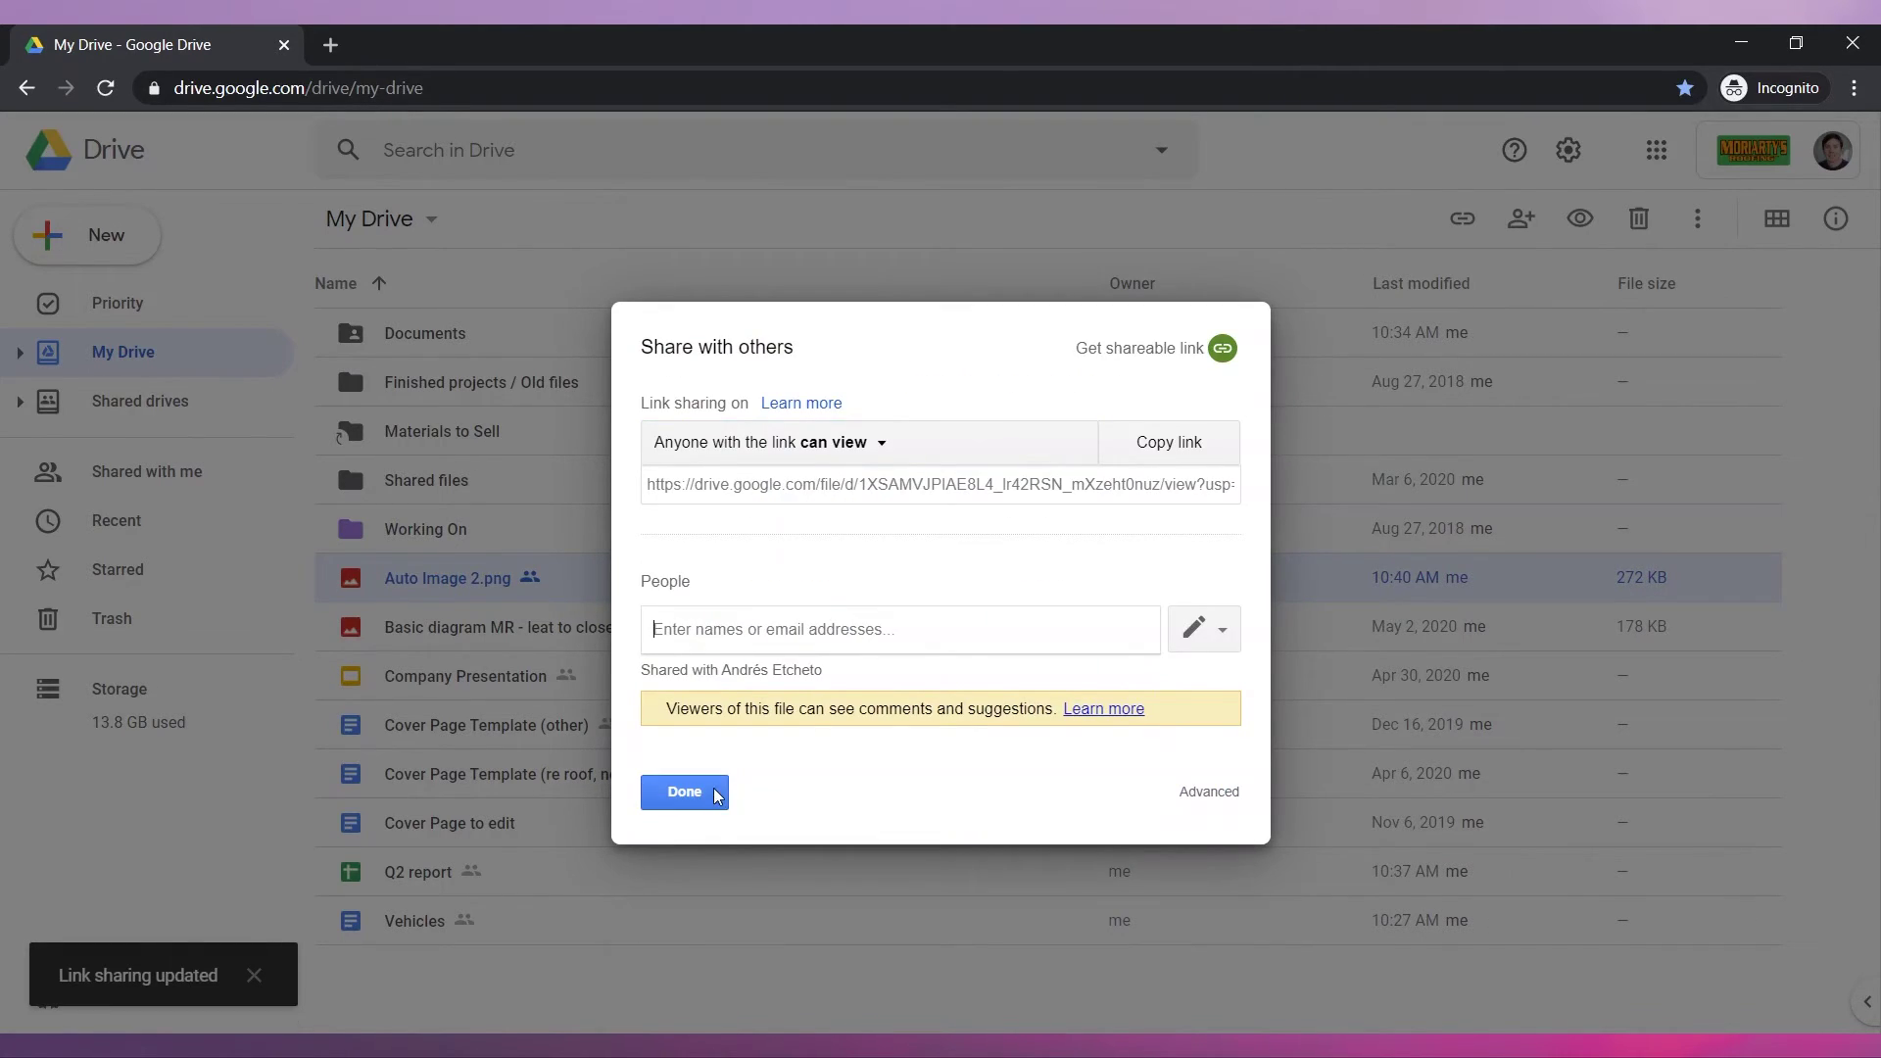
{"action": "left_click", "coordinate": [686, 793]}
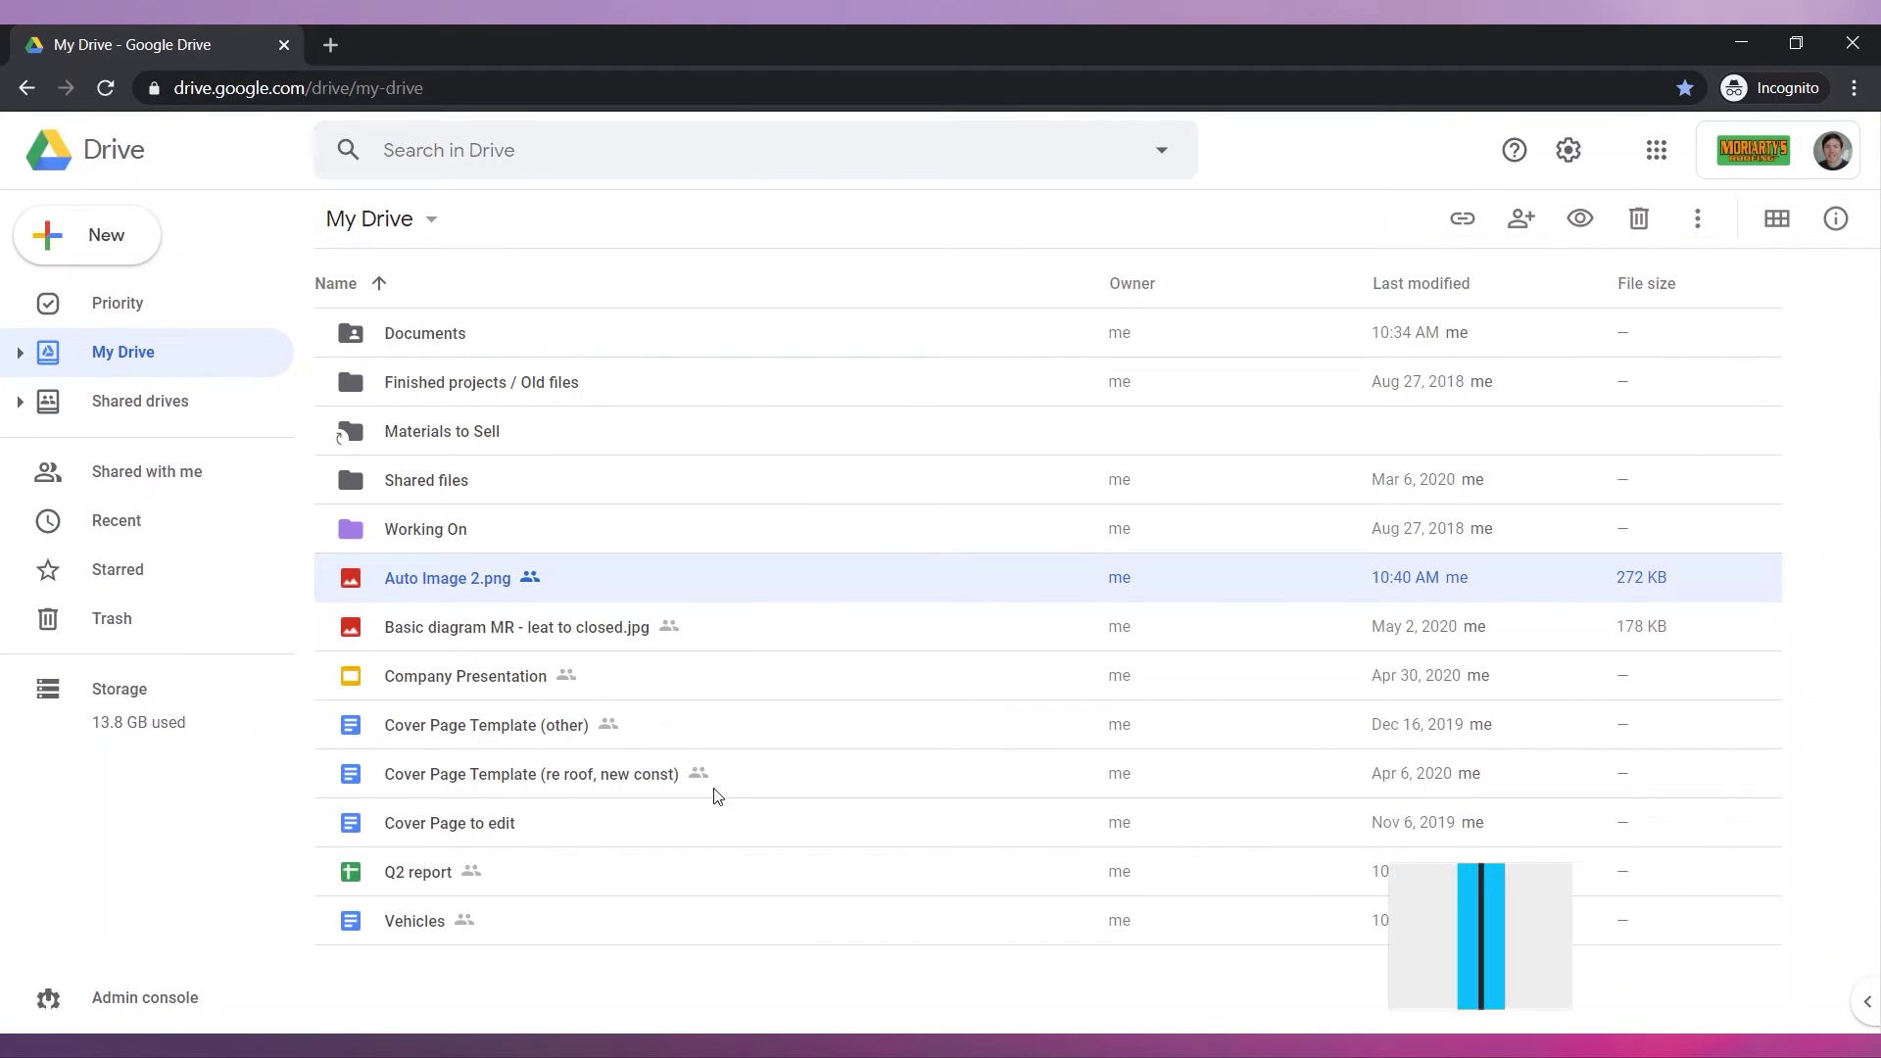
Switch link sharing for Auto Image 2.png to OFF.
{"action": "right_click", "coordinate": [455, 586]}
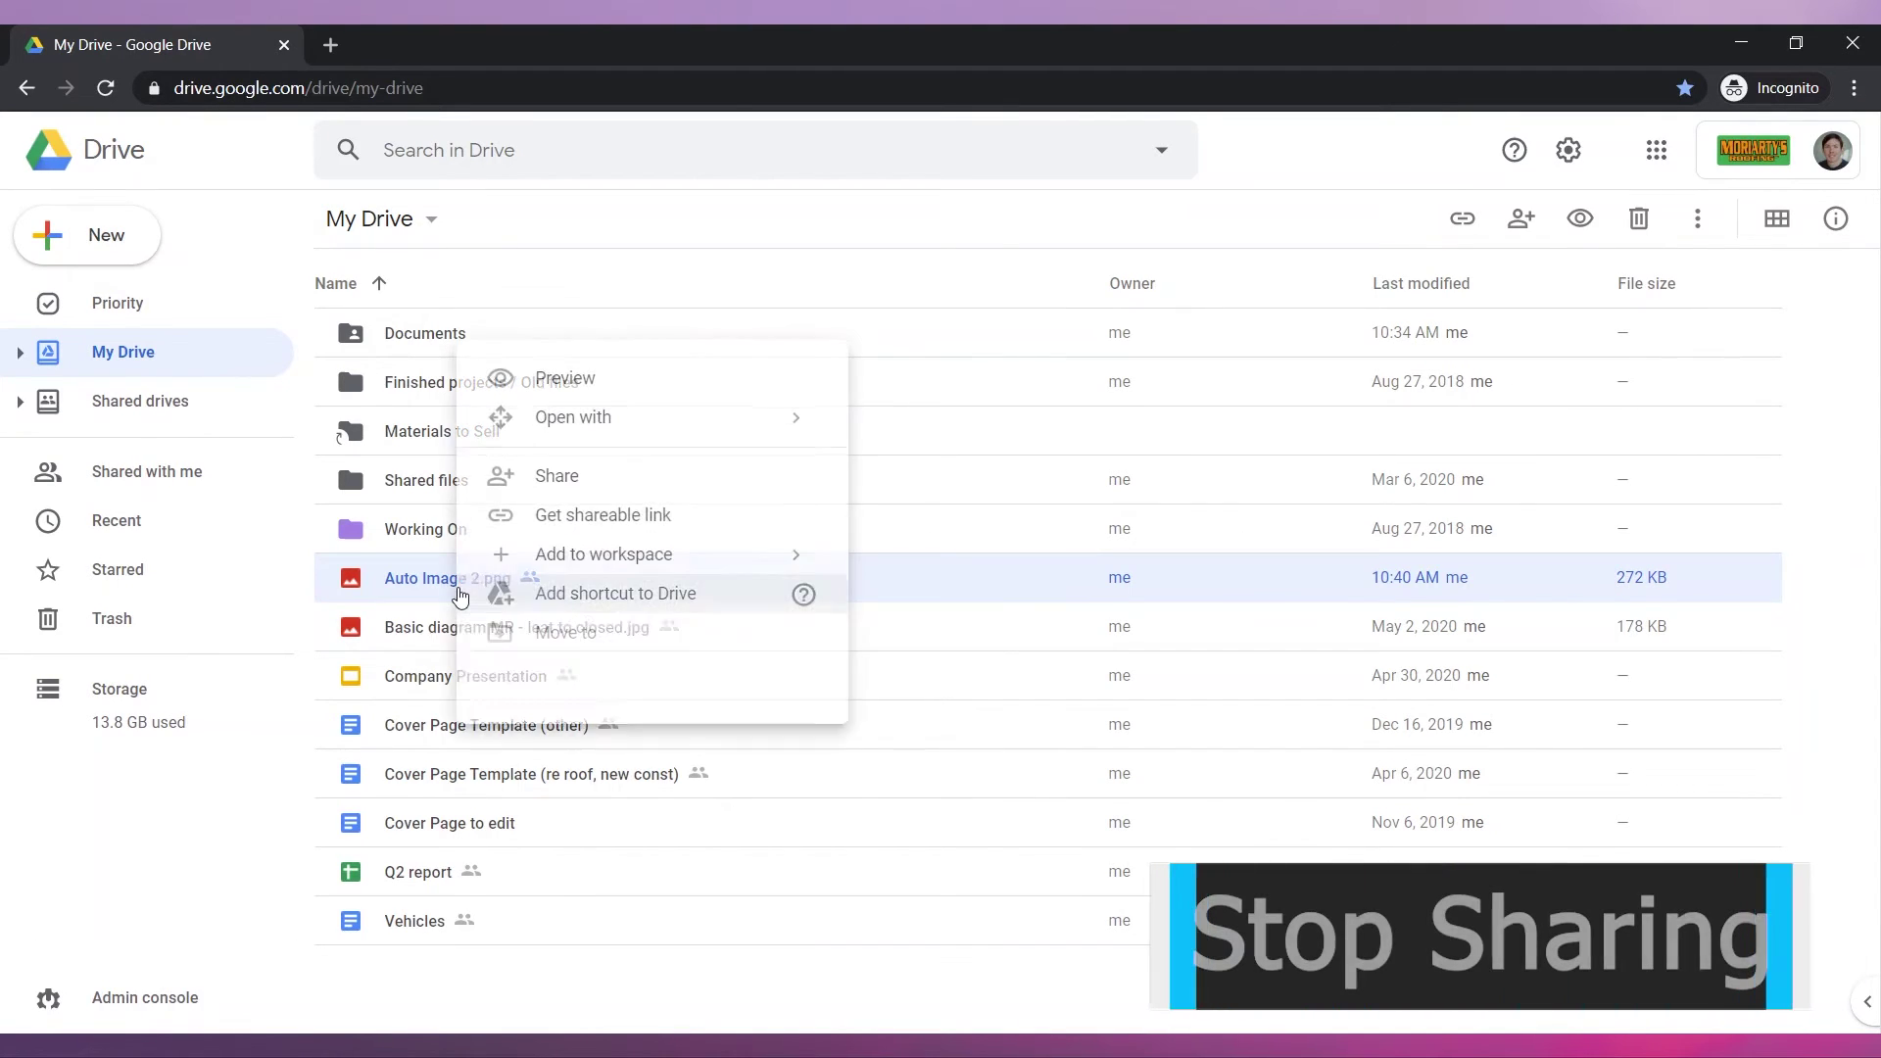
{"action": "left_click", "coordinate": [575, 477]}
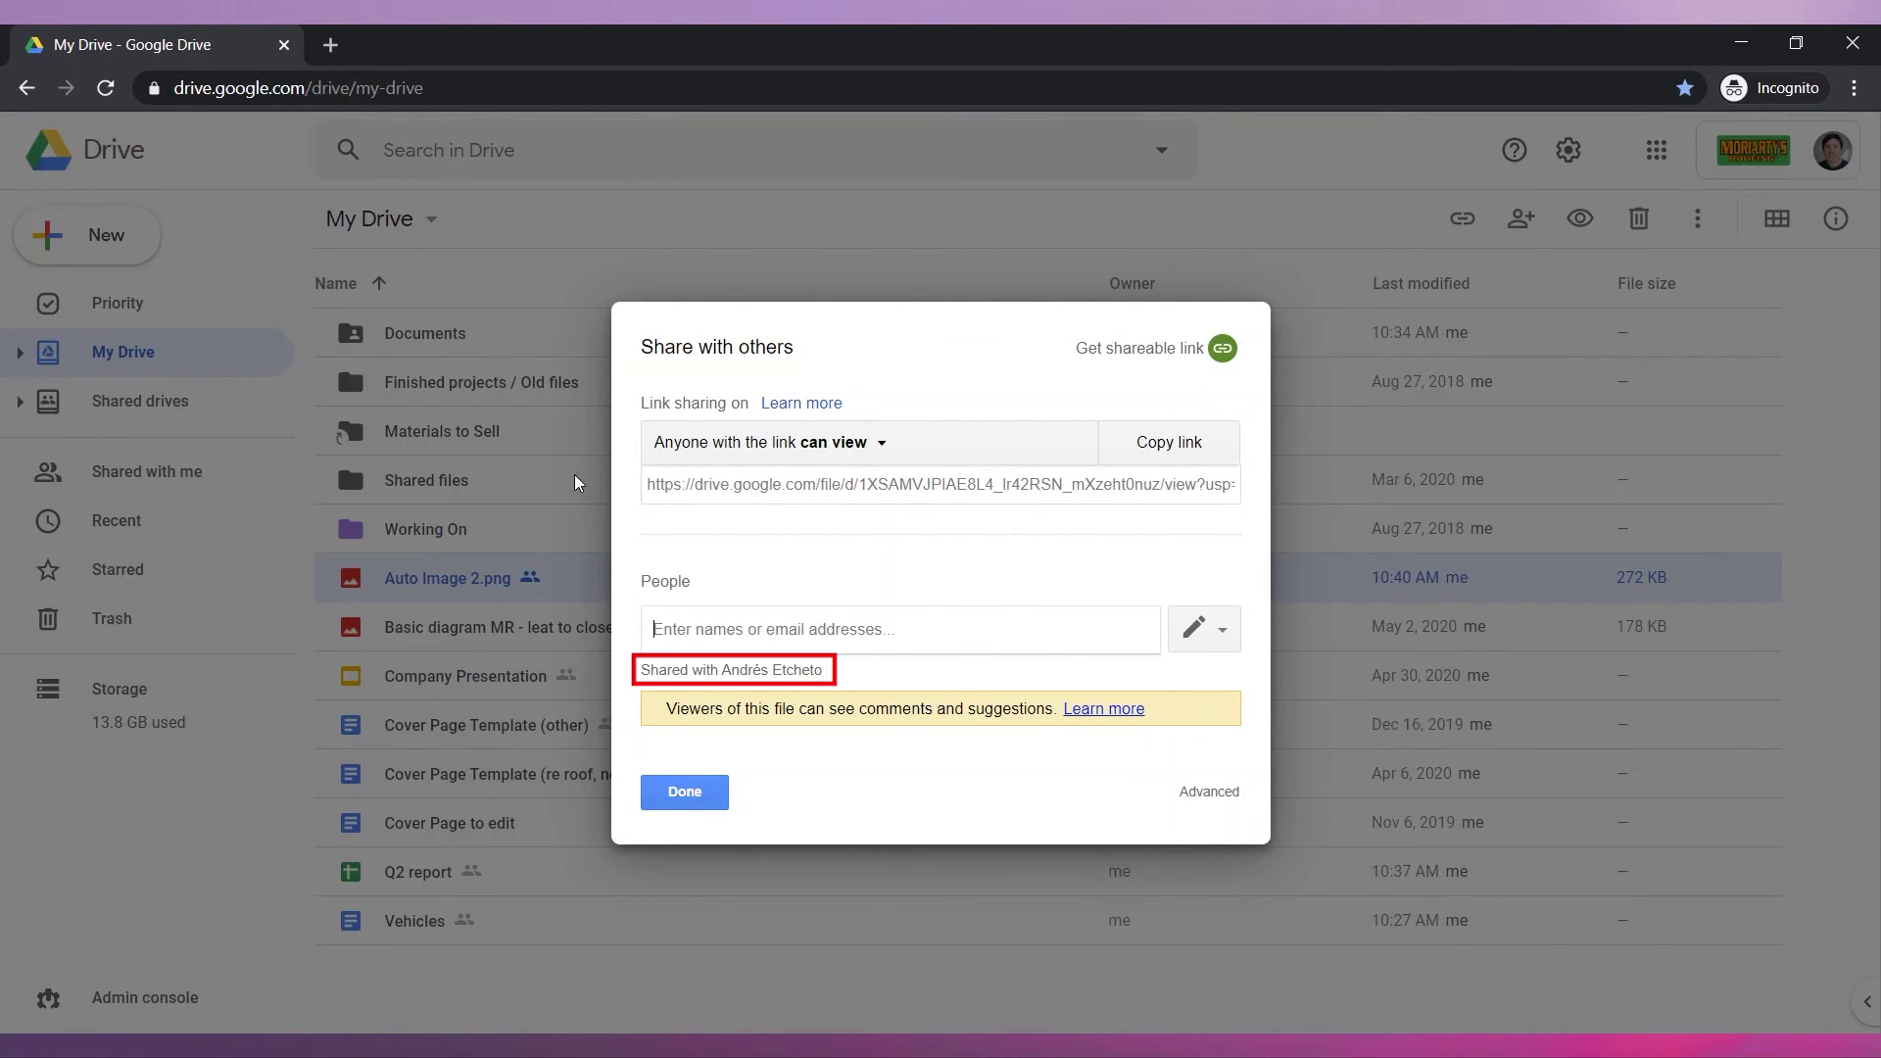
{"action": "left_click", "coordinate": [880, 447]}
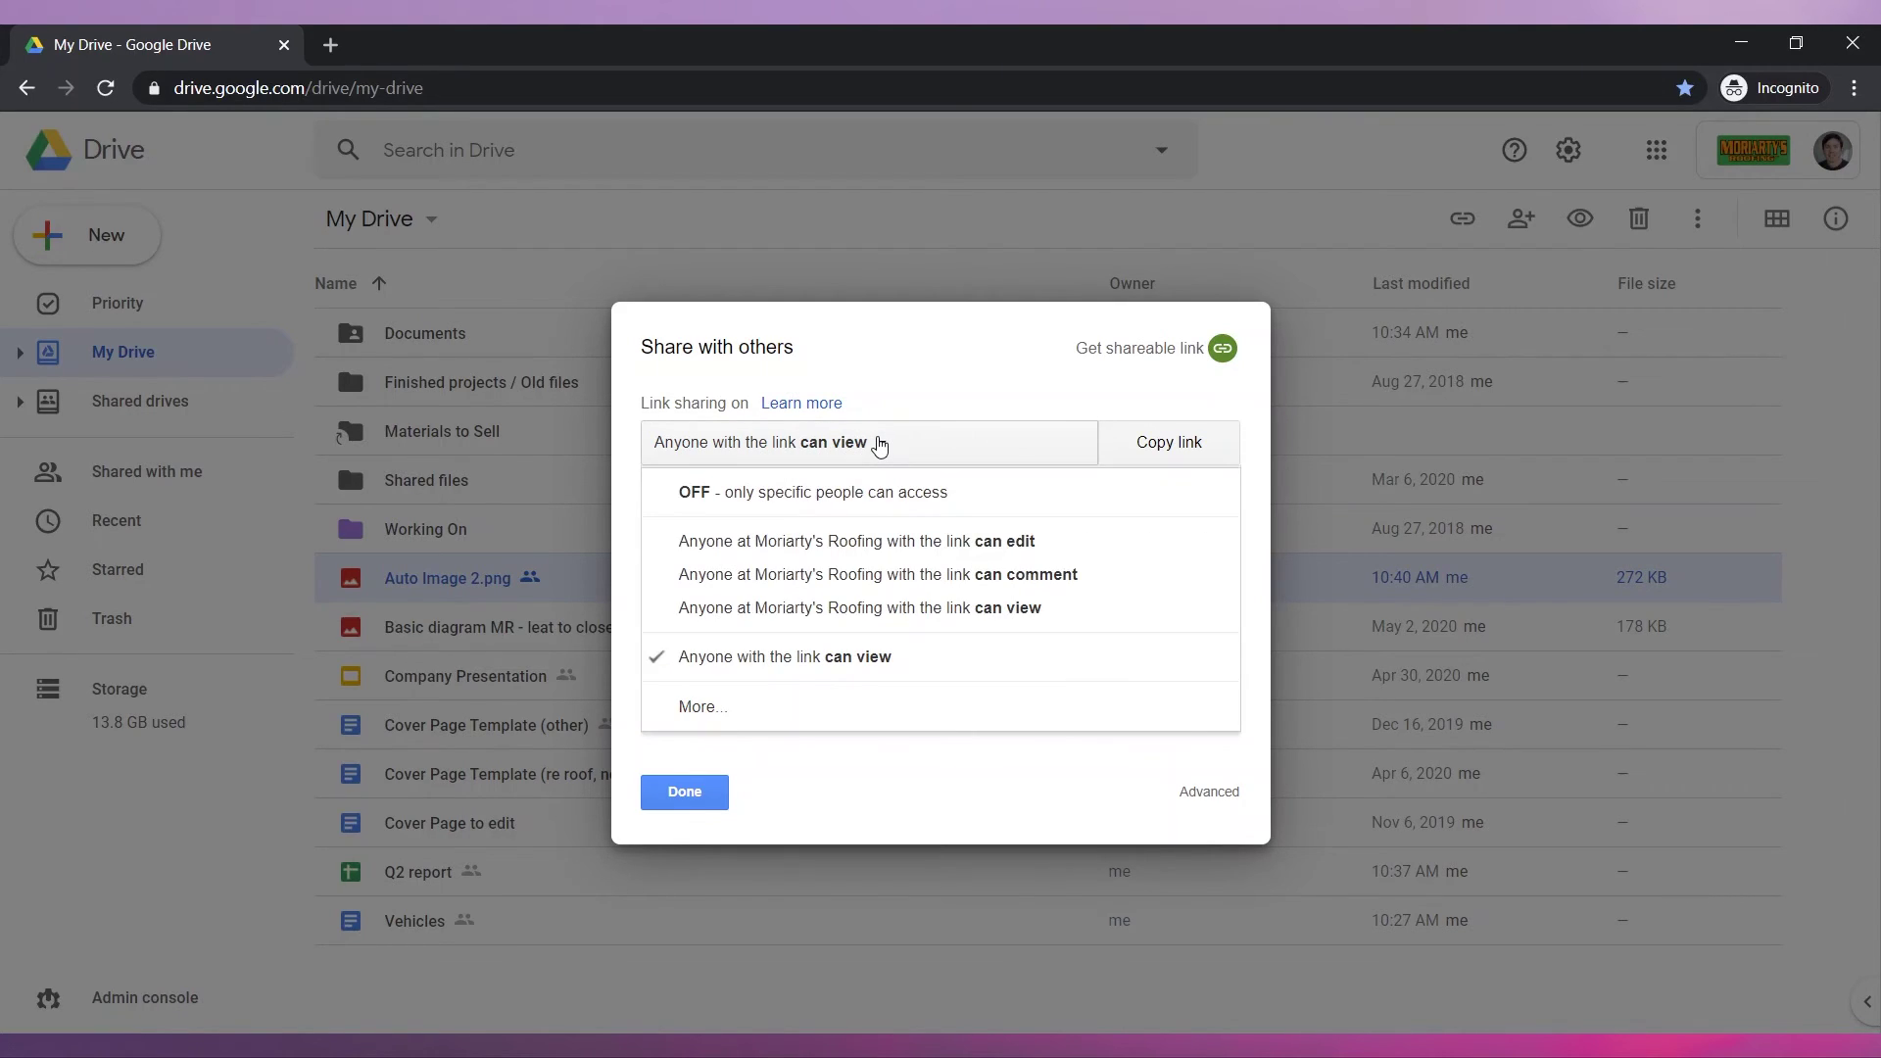
{"action": "left_click", "coordinate": [878, 491]}
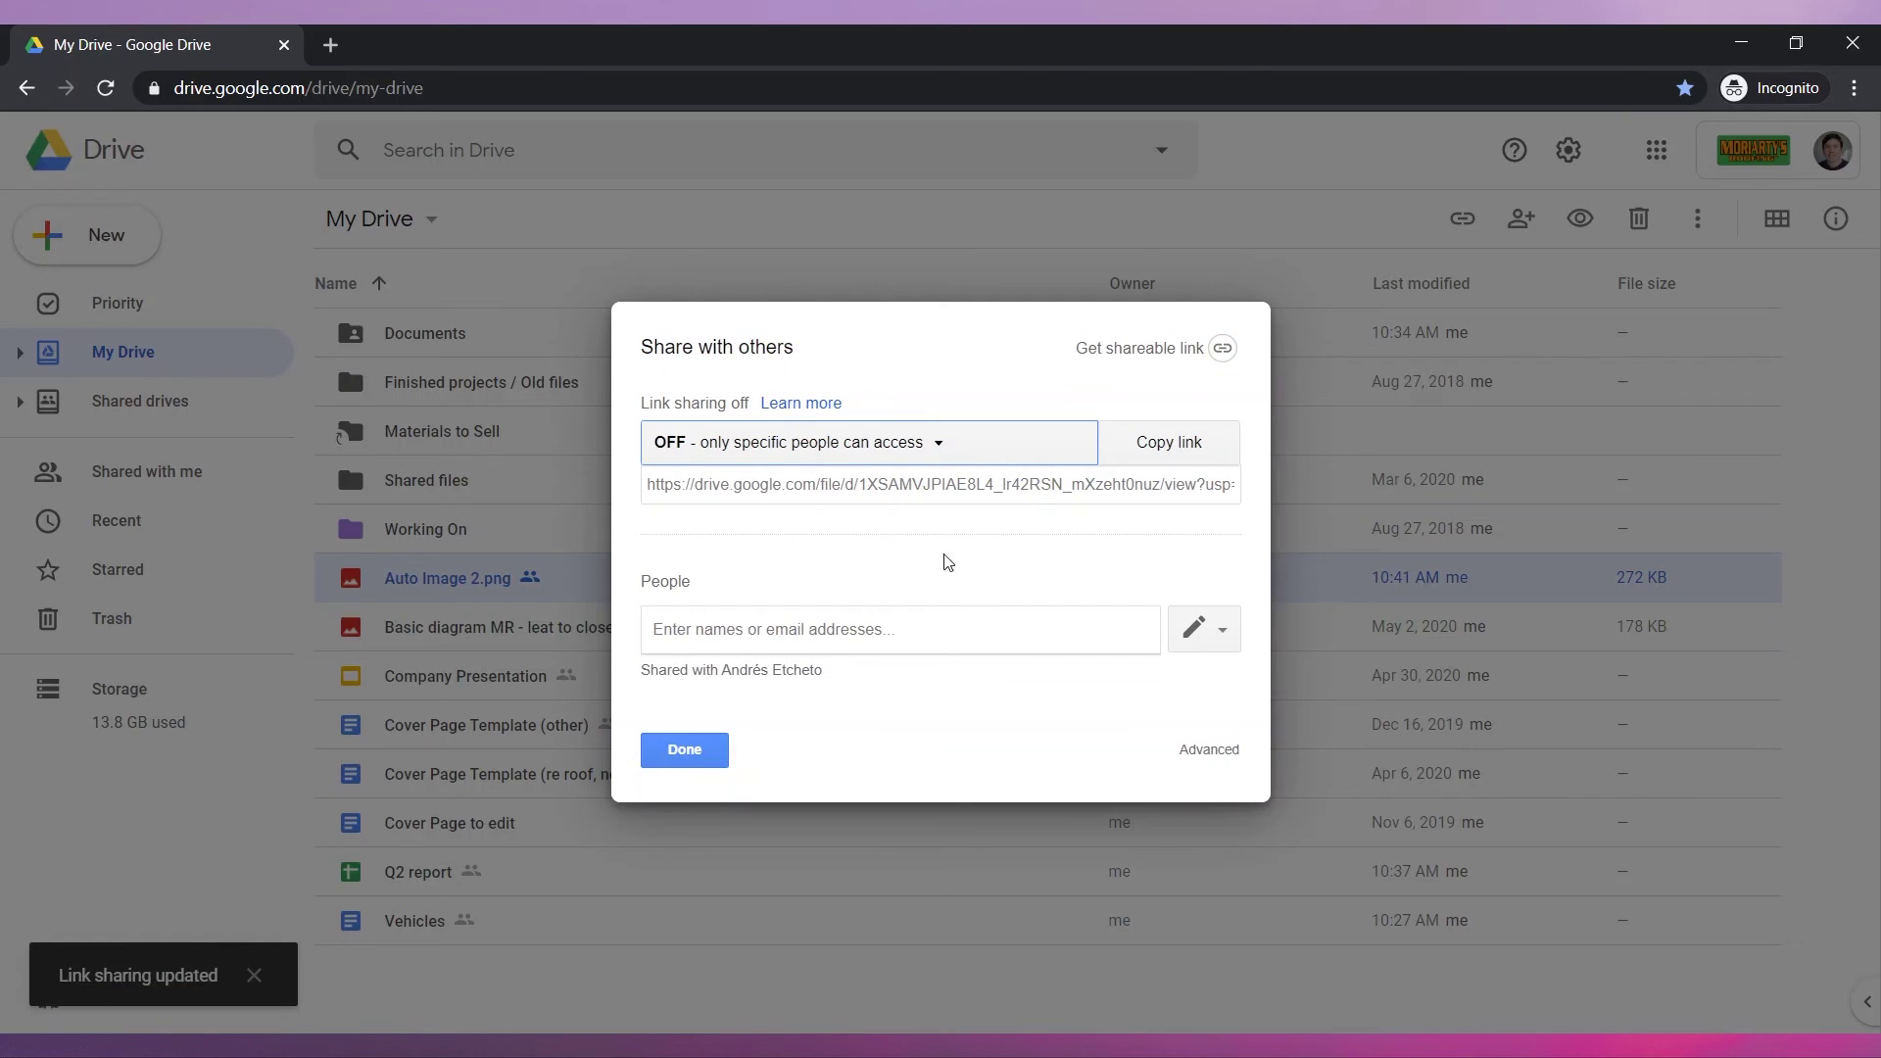
Remove the outside collaborator from Auto Image 2.png and save the changes.
{"action": "left_click", "coordinate": [1216, 752]}
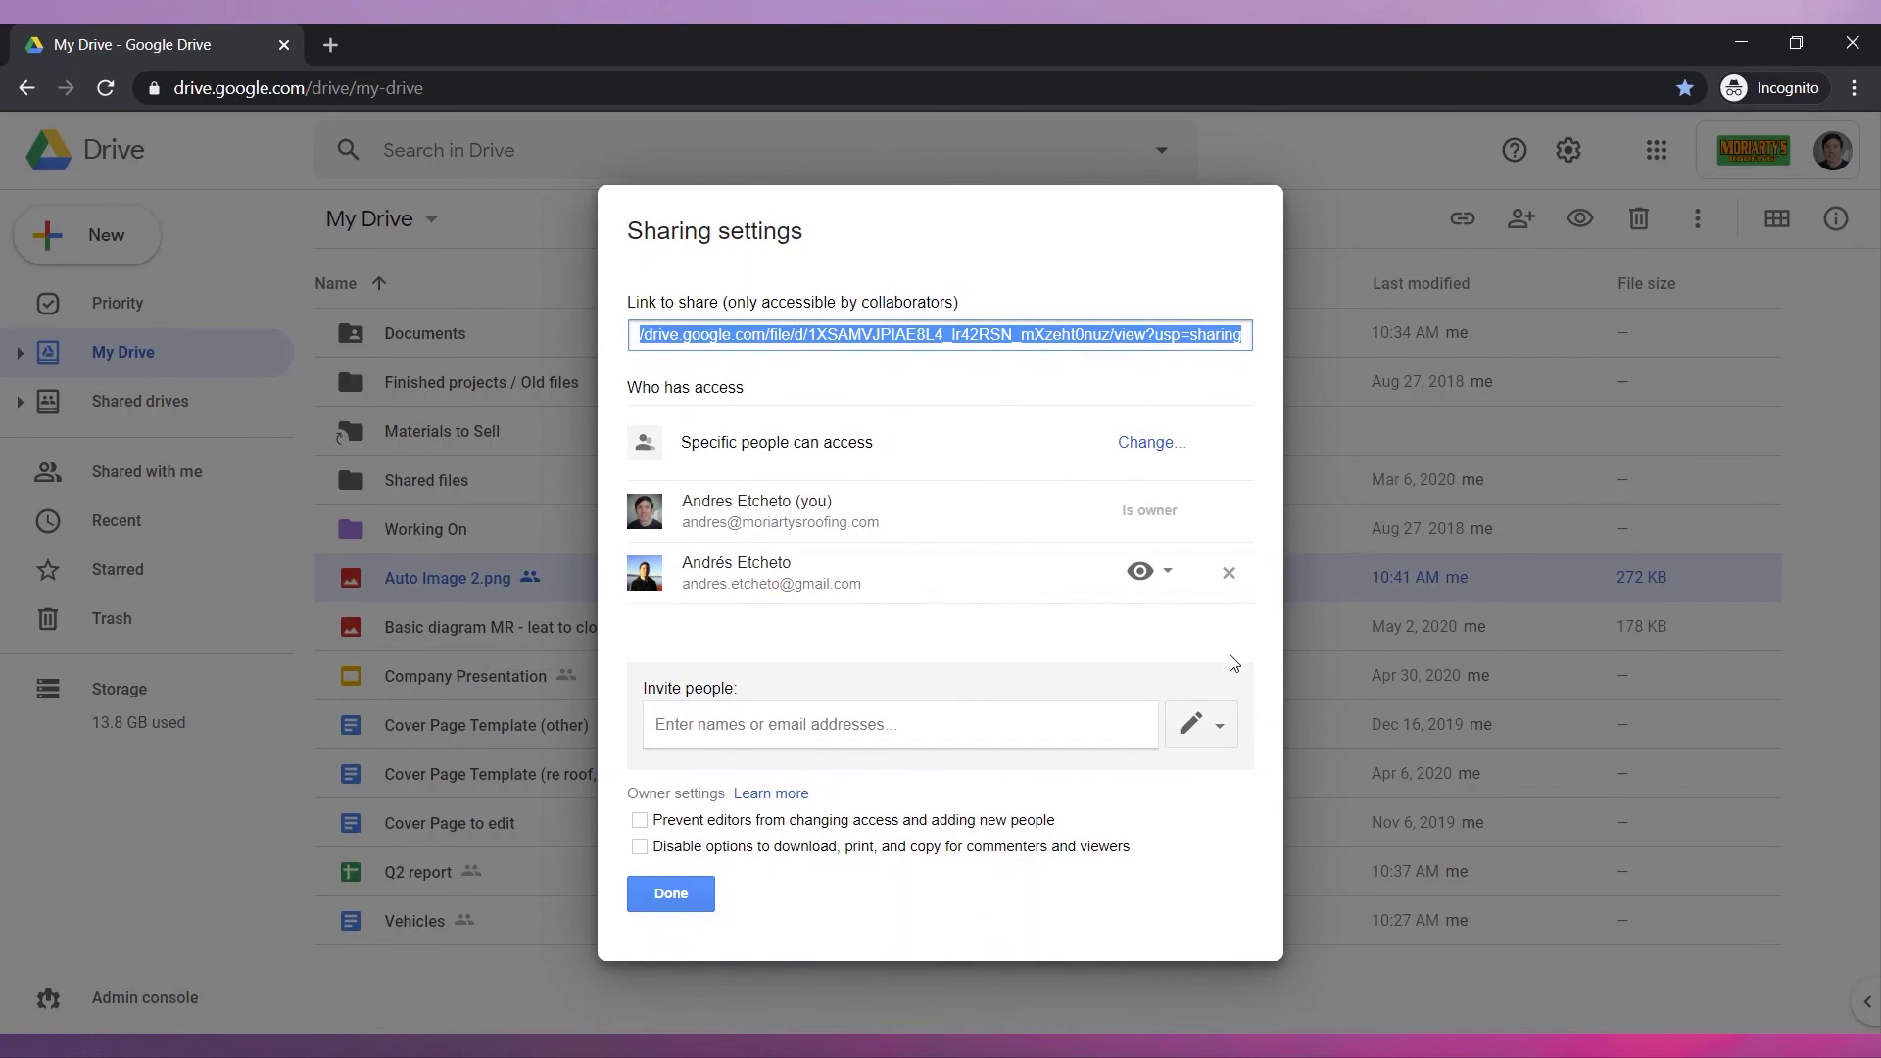
{"action": "left_click", "coordinate": [1229, 574]}
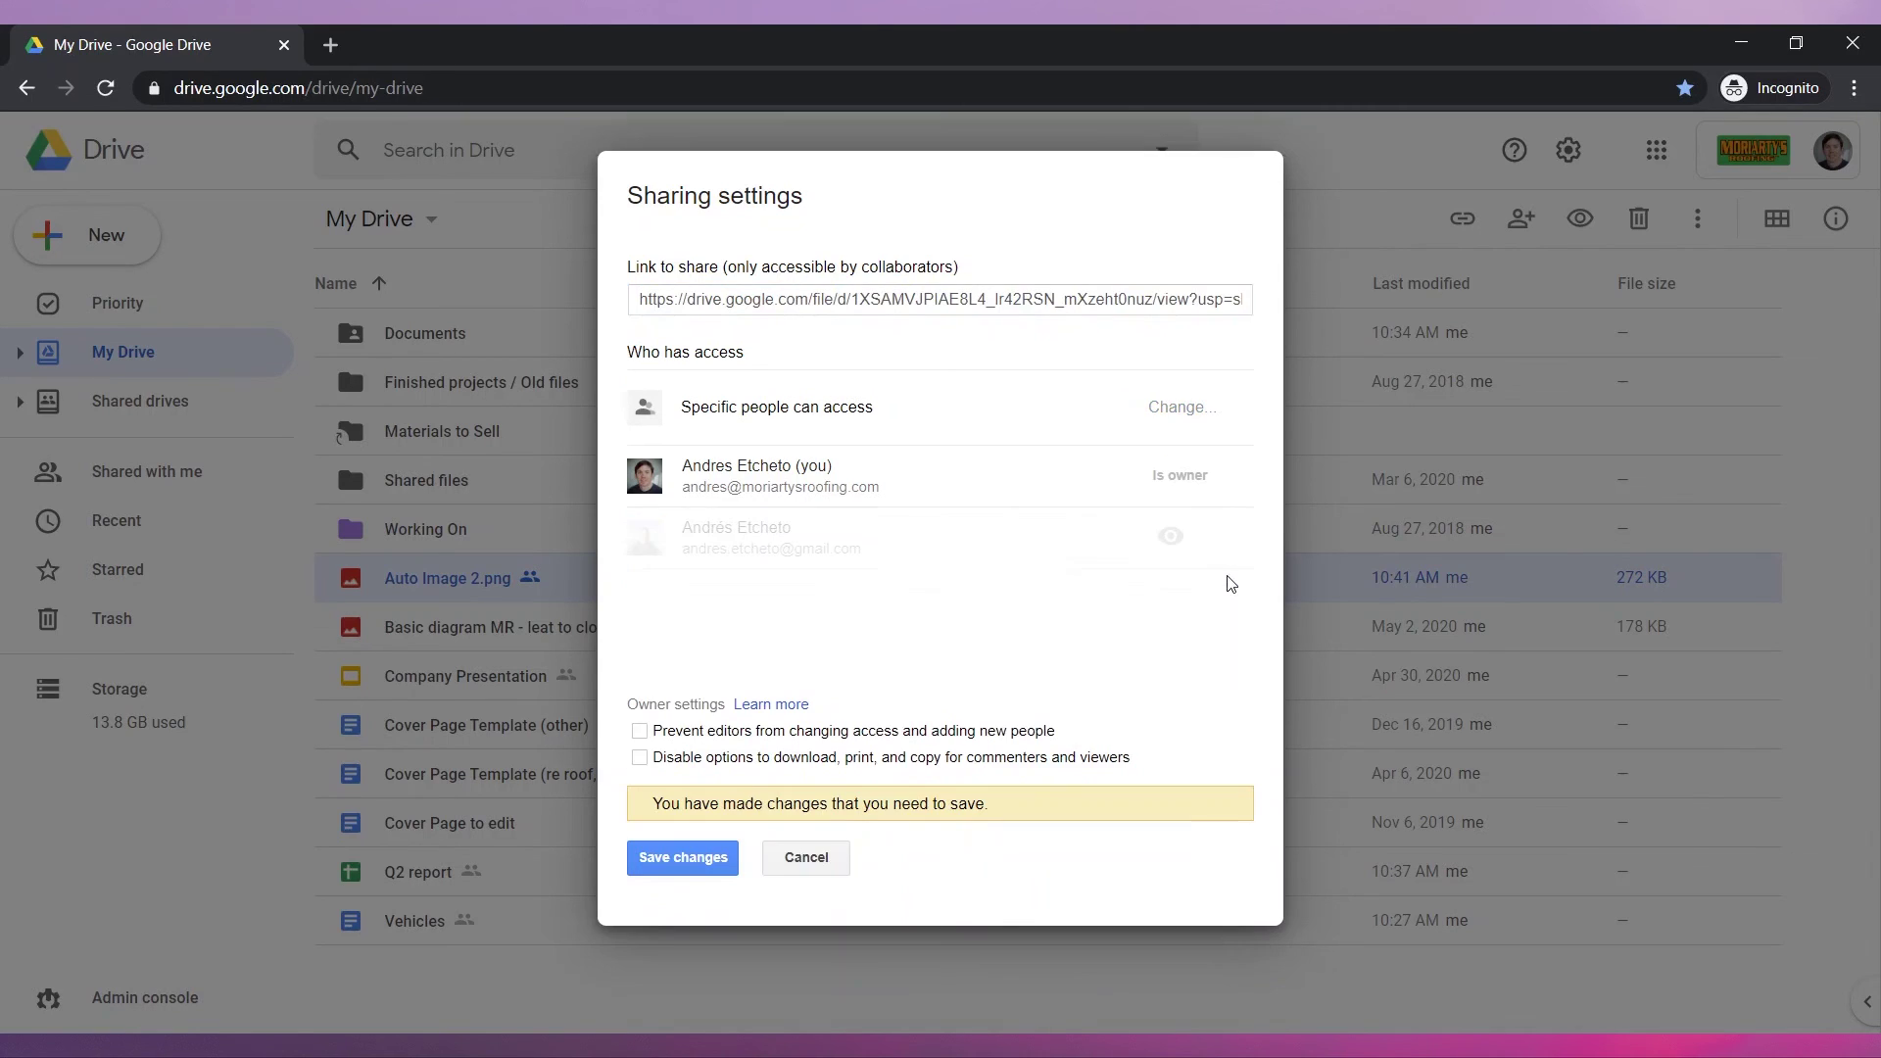
{"action": "left_click", "coordinate": [715, 859]}
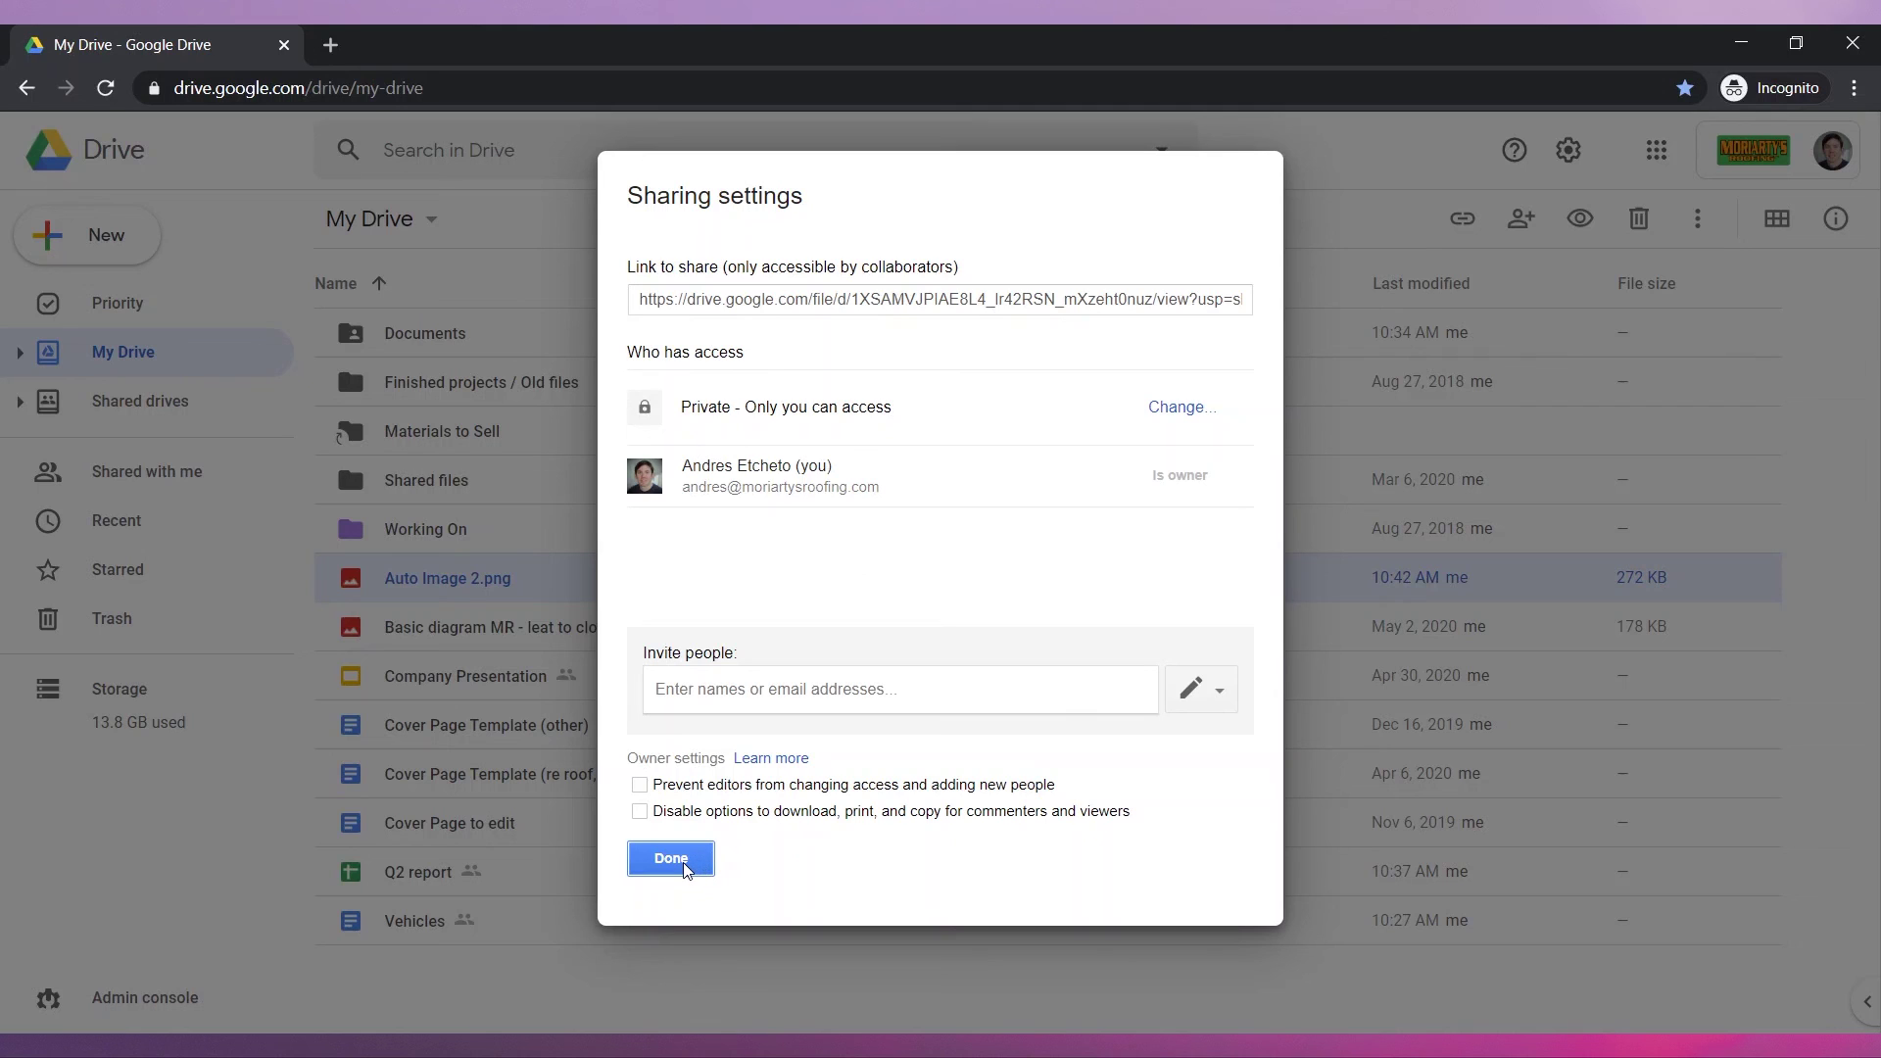